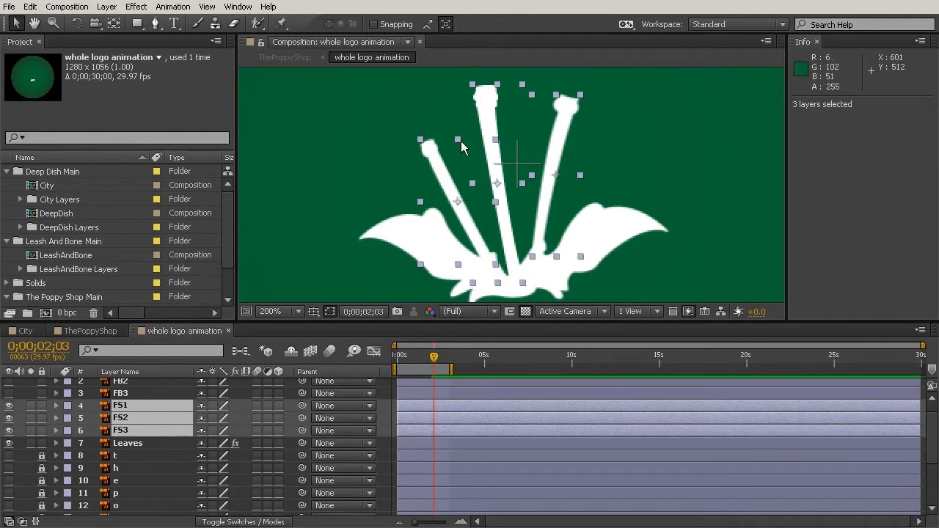
# Try scaling the three selected stem layers FS1, FS2 and FS3 in the composition, and undo the scaling
pyautogui.moveTo(458, 140); pyautogui.dragTo(496, 176)
pyautogui.hotkey('ctrl', 'z')
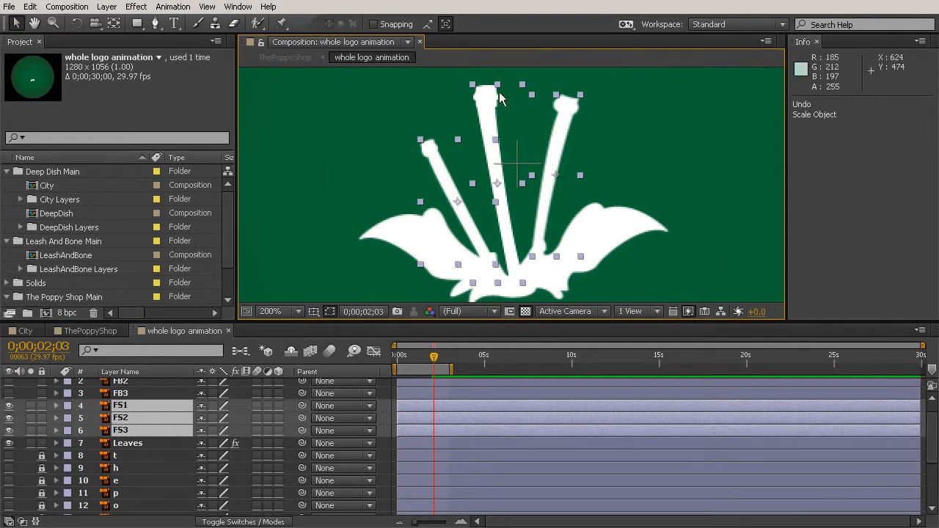
# Enlarge the timeline area and create shapes from the FS1 vector layer
pyautogui.click(123, 394)
pyautogui.click(123, 406)
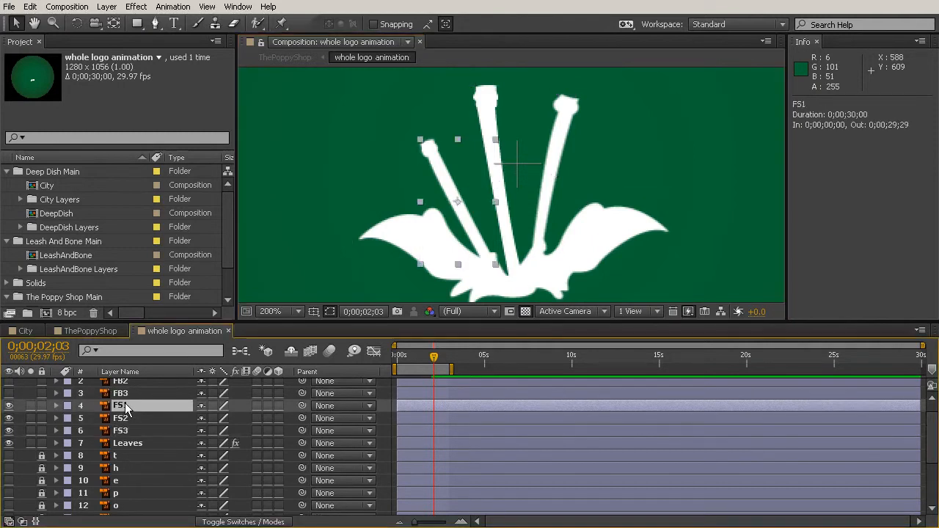
pyautogui.rightClick(125, 408)
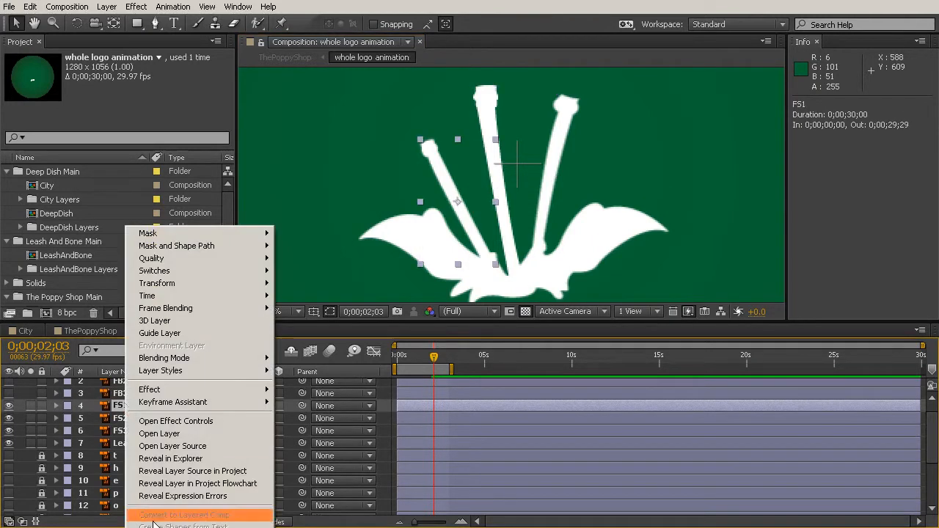
pyautogui.click(387, 324)
pyautogui.moveTo(383, 322); pyautogui.dragTo(380, 157)
pyautogui.rightClick(123, 259)
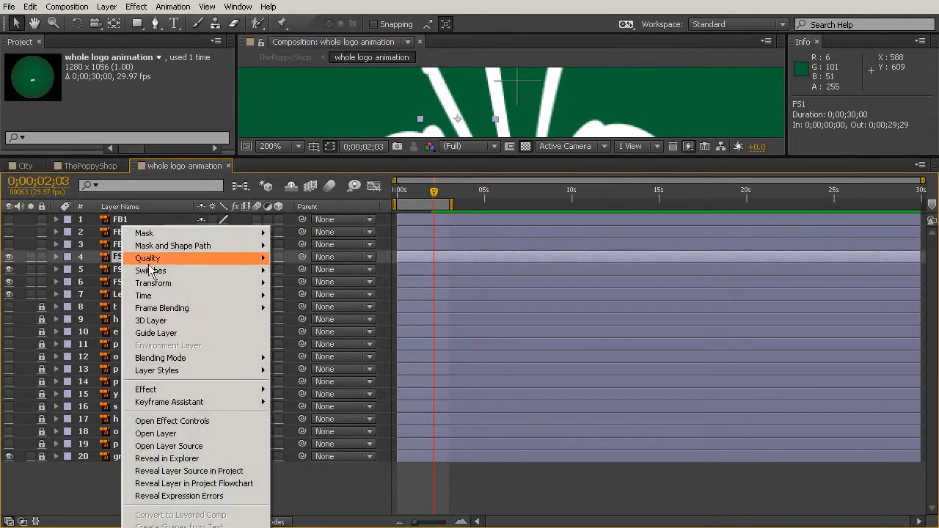
pyautogui.click(471, 173)
pyautogui.moveTo(466, 160); pyautogui.dragTo(465, 94)
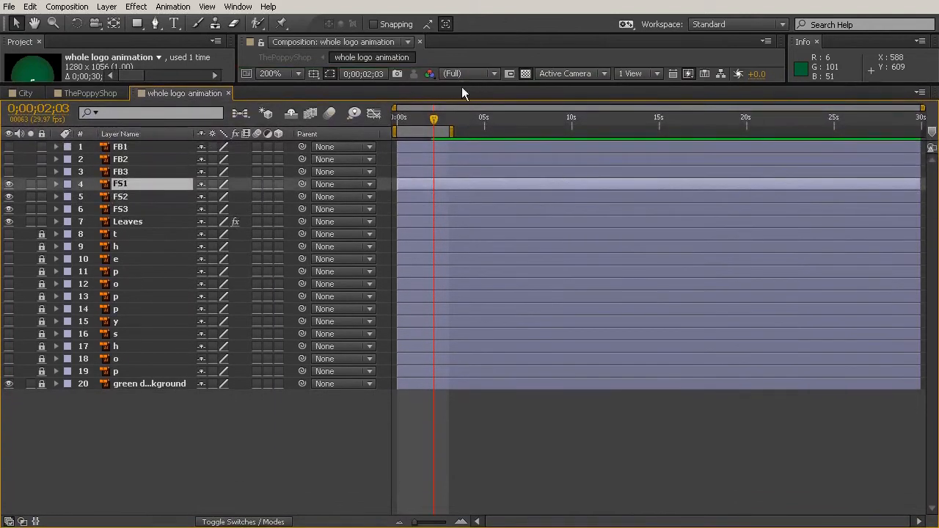
pyautogui.rightClick(126, 185)
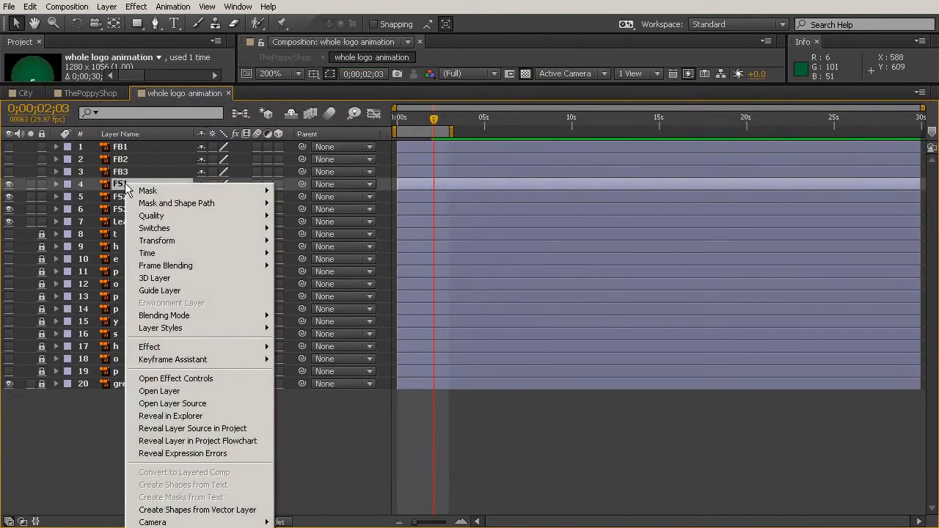
pyautogui.click(180, 510)
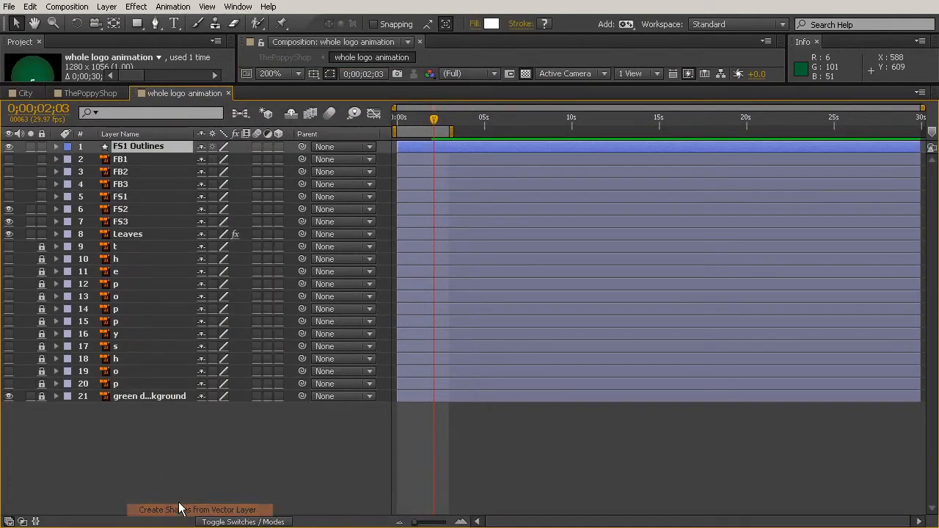
# Move the FS2 and FS3 layers to the top of the layer stack and create shapes from both vector layers
pyautogui.click(126, 209)
pyautogui.keyDown('shift'); pyautogui.click(124, 221); pyautogui.keyUp('shift')
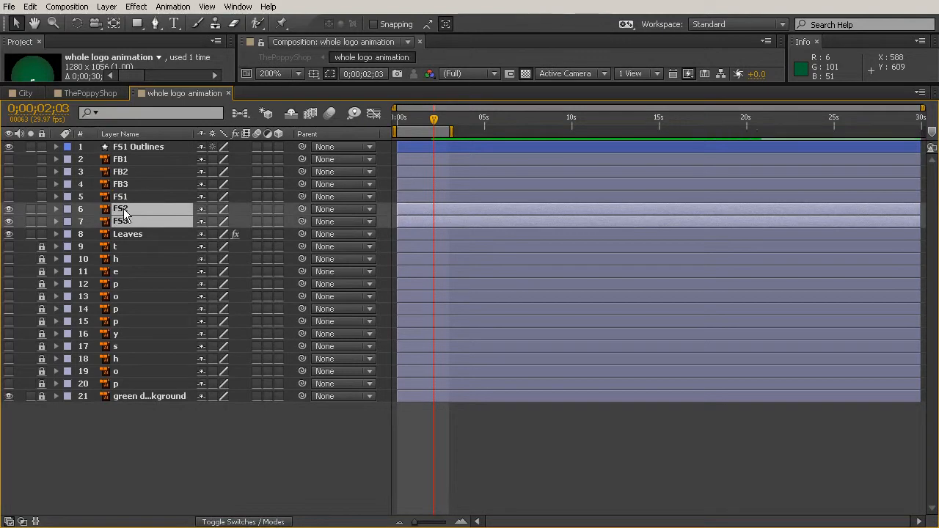
pyautogui.rightClick(123, 210)
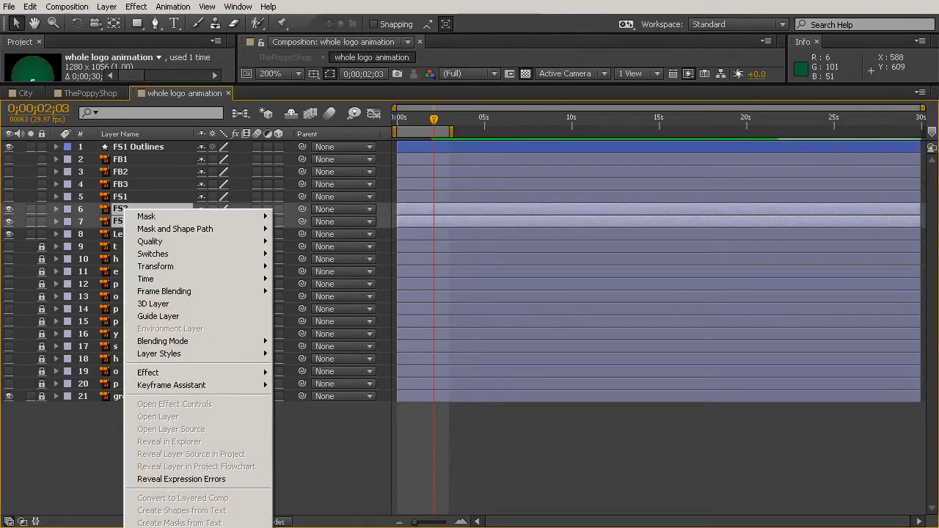
pyautogui.click(357, 422)
pyautogui.click(357, 422)
pyautogui.click(130, 205)
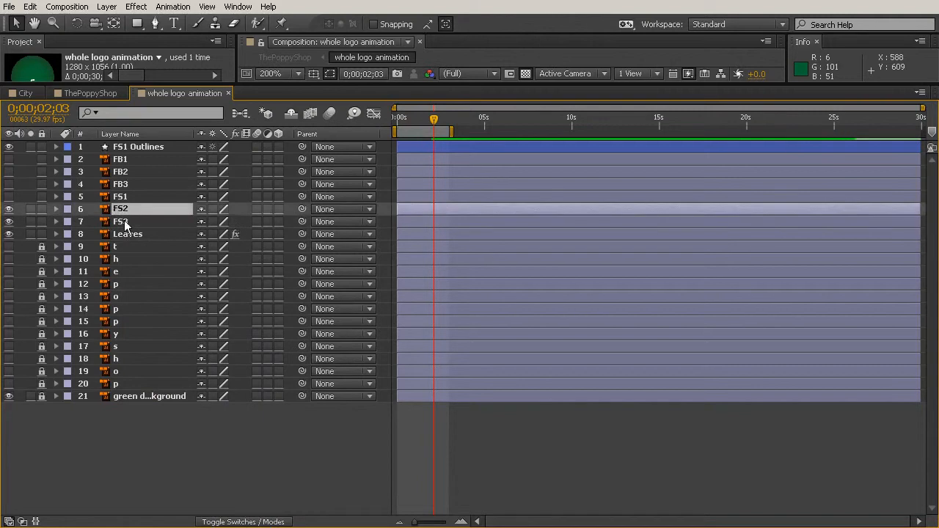
pyautogui.keyDown('shift'); pyautogui.click(126, 221); pyautogui.keyUp('shift')
pyautogui.moveTo(126, 221); pyautogui.dragTo(127, 148)
pyautogui.rightClick(128, 146)
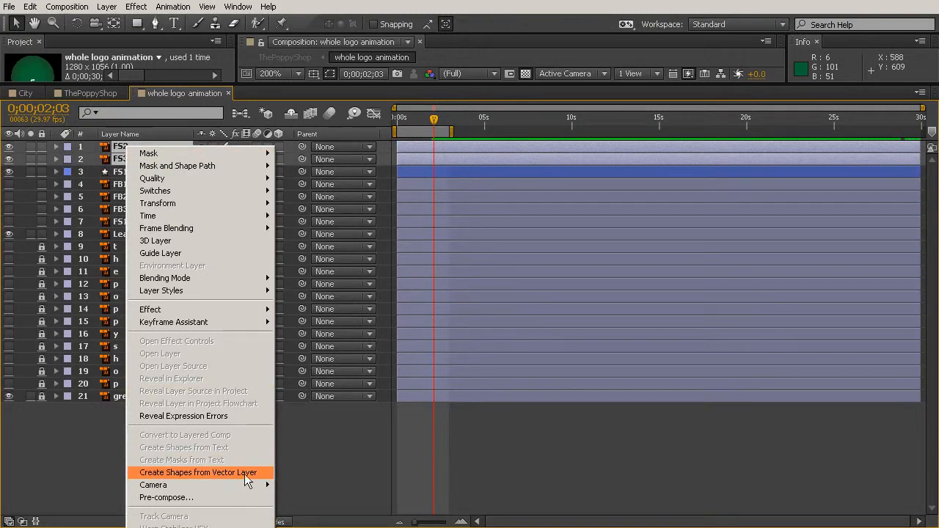
pyautogui.click(146, 471)
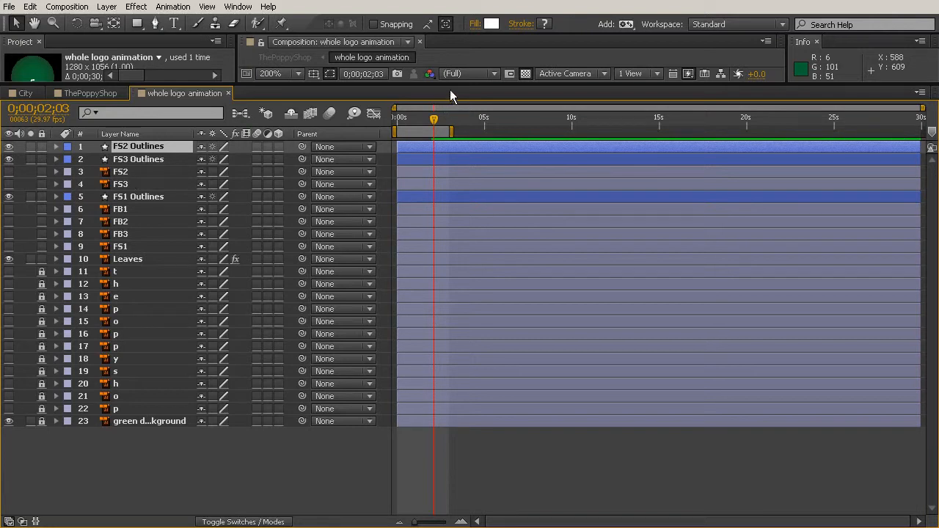
# Reorder the shape layers at the top of the stack as FS1 Outlines, FS2 Outlines, FS3 Outlines
pyautogui.click(140, 196)
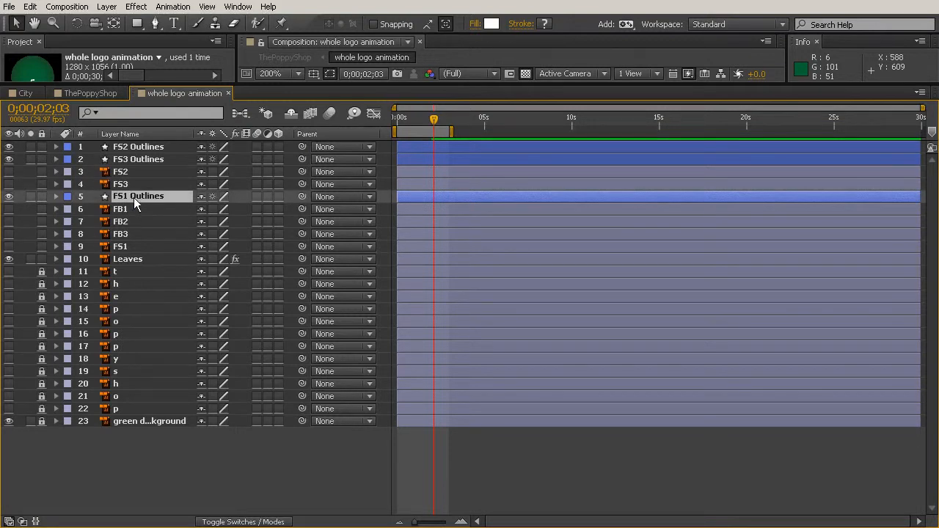
pyautogui.moveTo(134, 197)
pyautogui.mouseDown()
pyautogui.moveTo(137, 169)
pyautogui.moveTo(139, 182)
pyautogui.mouseUp()
pyautogui.moveTo(137, 150); pyautogui.dragTo(137, 193)
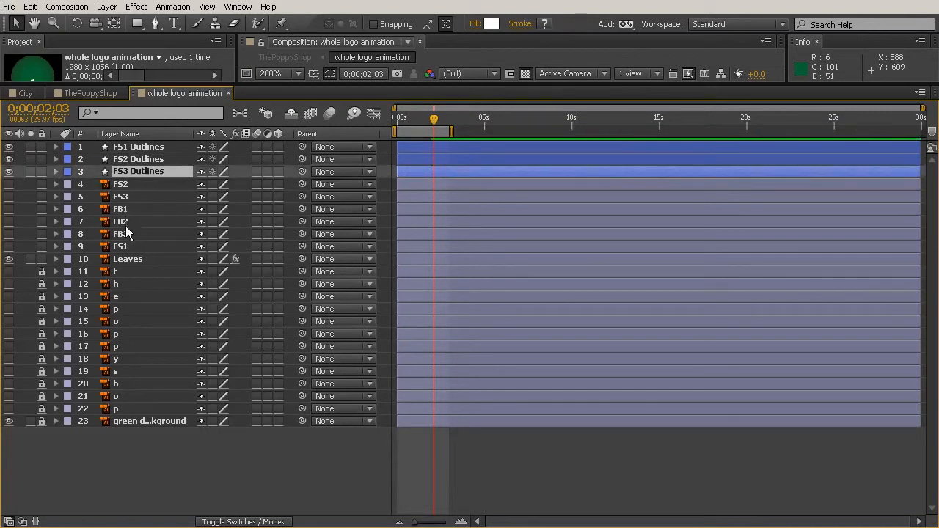
# Delete the original FS1, FS2 and FS3 vector layers, keeping their outline shape layers
pyautogui.click(128, 186)
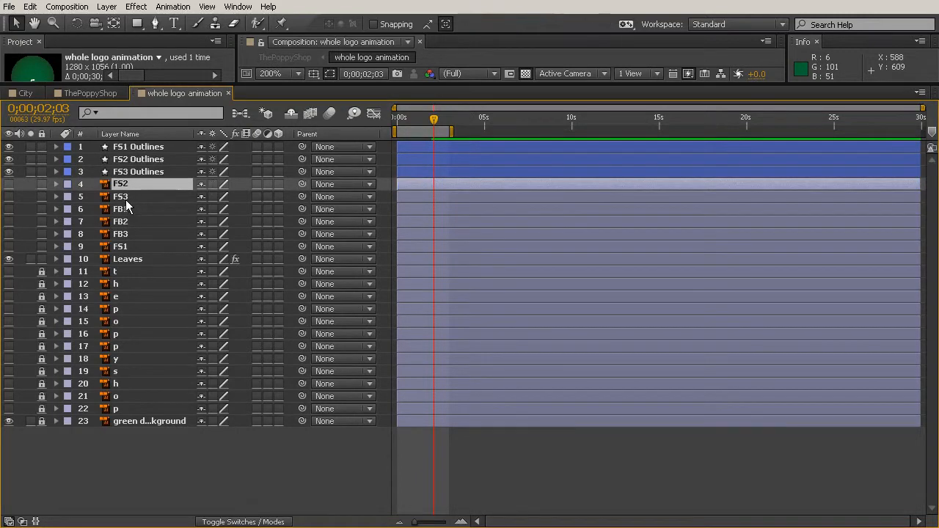
pyautogui.keyDown('shift'); pyautogui.click(125, 197); pyautogui.keyUp('shift')
pyautogui.keyDown('ctrl'); pyautogui.click(122, 247); pyautogui.keyUp('ctrl')
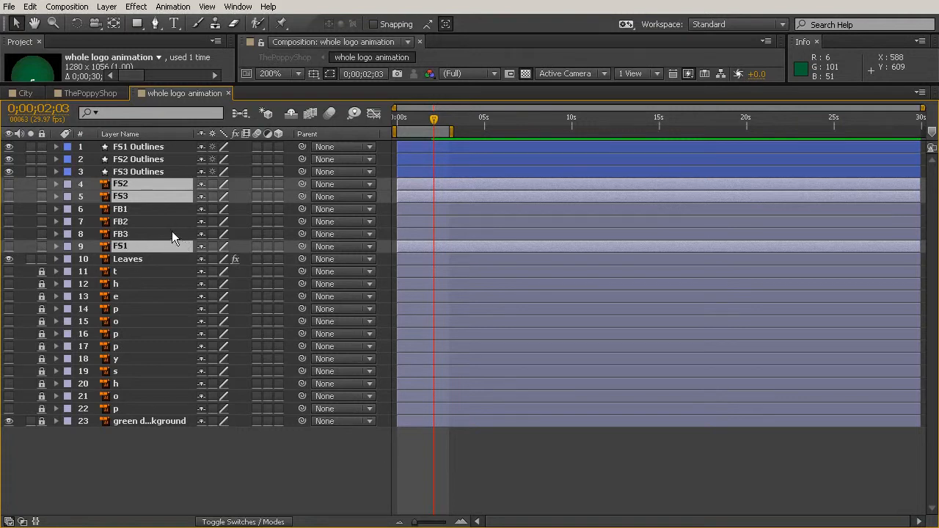
pyautogui.press('Delete')
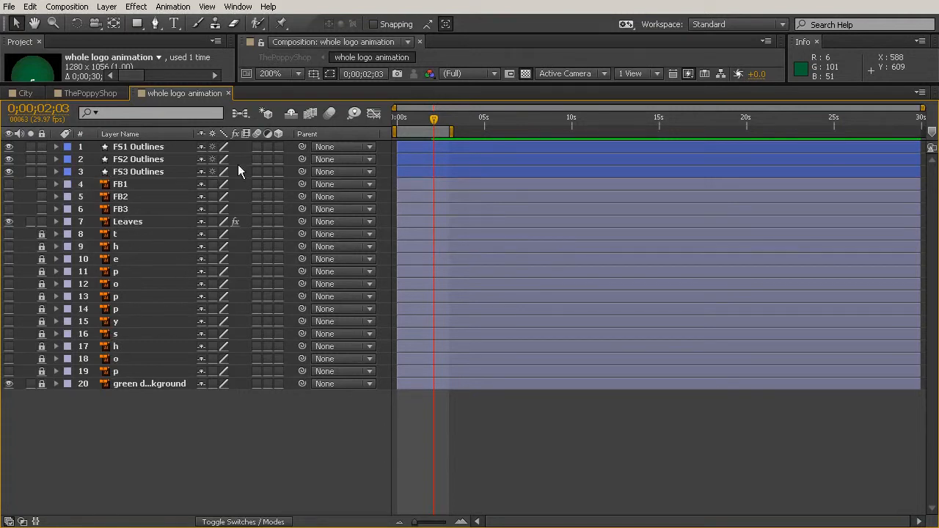
# Enlarge the composition view and examine the FS1, FS2 and FS3 Outlines stems one after another
pyautogui.moveTo(464, 83); pyautogui.dragTo(477, 362)
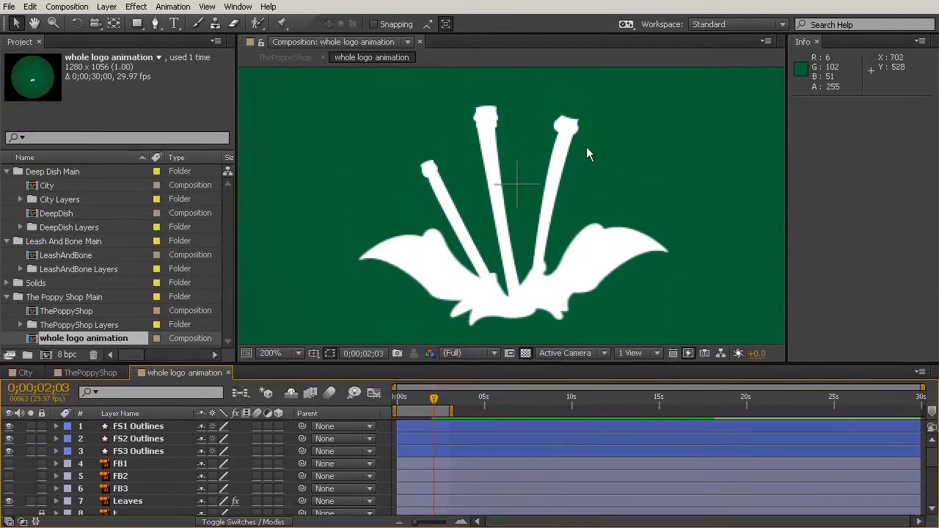
pyautogui.click(142, 431)
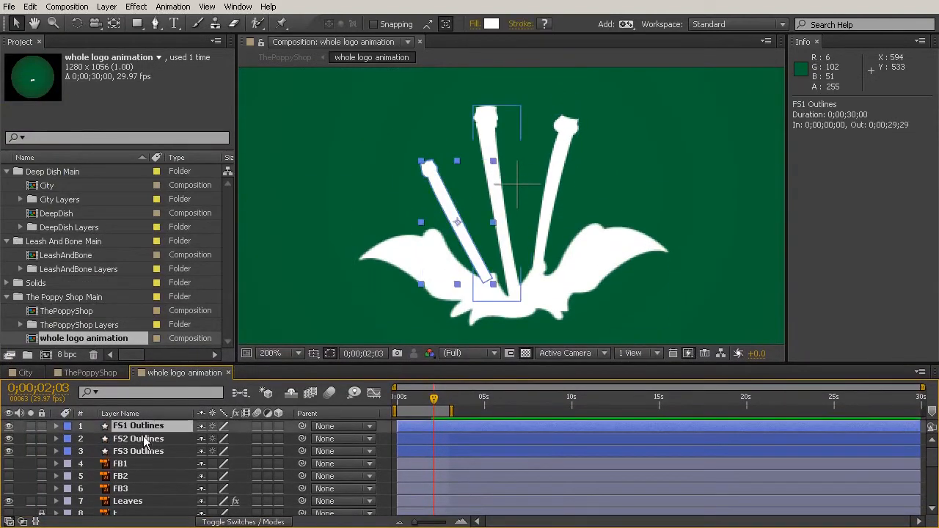
pyautogui.click(146, 442)
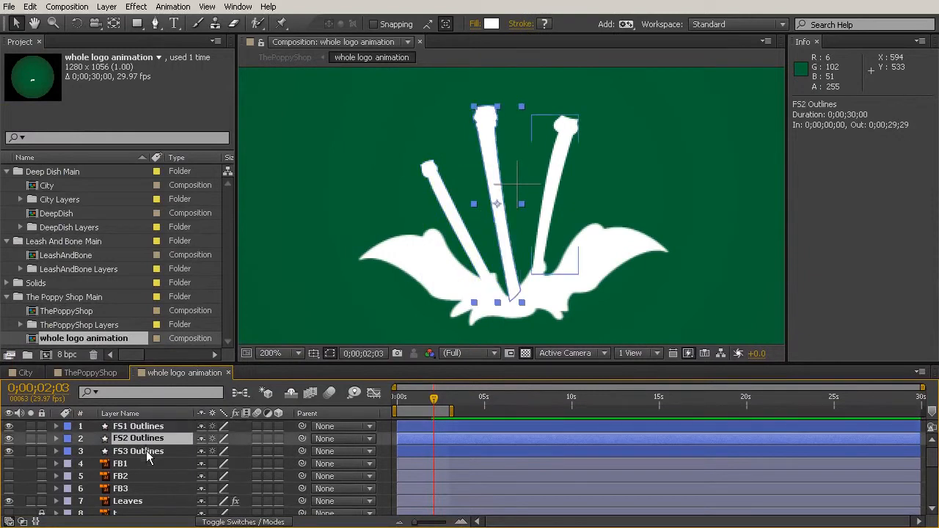
pyautogui.click(148, 451)
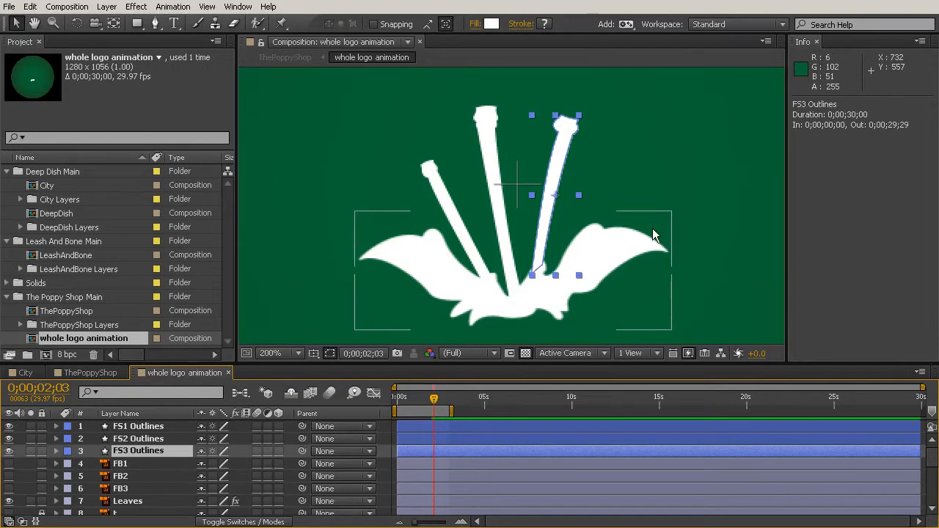
# Expand the contents of FS1 Outlines down to Group 1 and select its Path 1
pyautogui.click(148, 428)
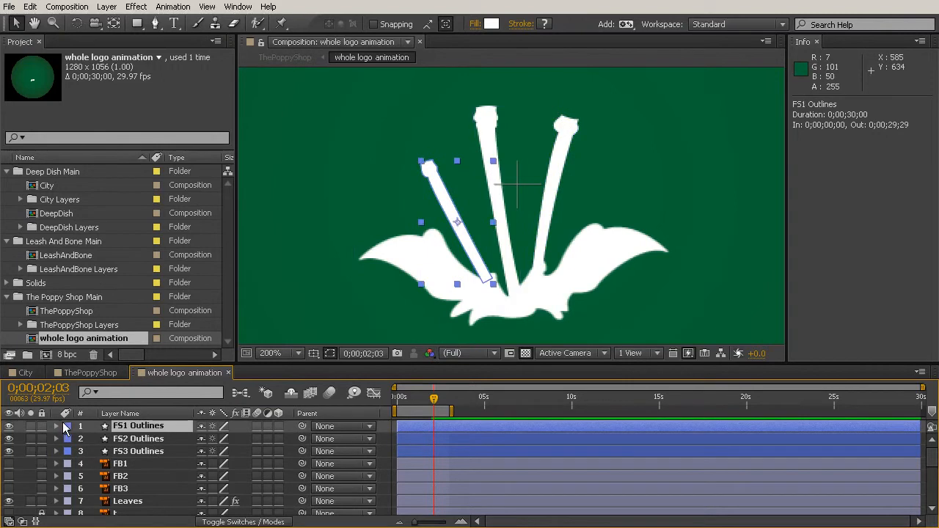
pyautogui.click(56, 427)
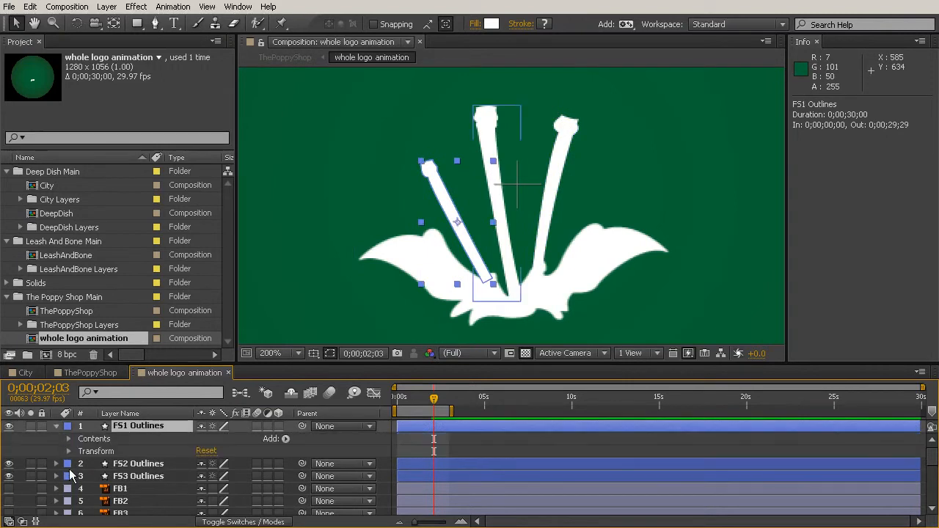
pyautogui.click(68, 439)
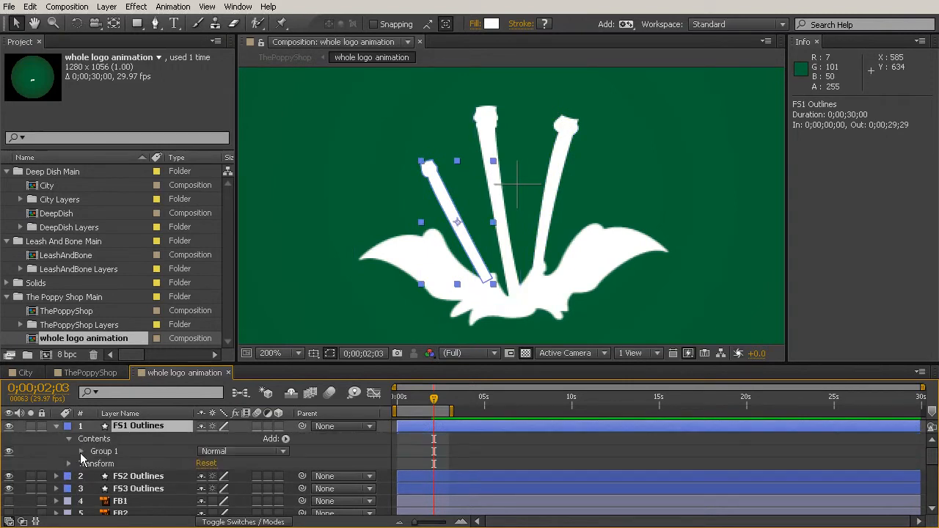
pyautogui.click(81, 451)
pyautogui.click(114, 464)
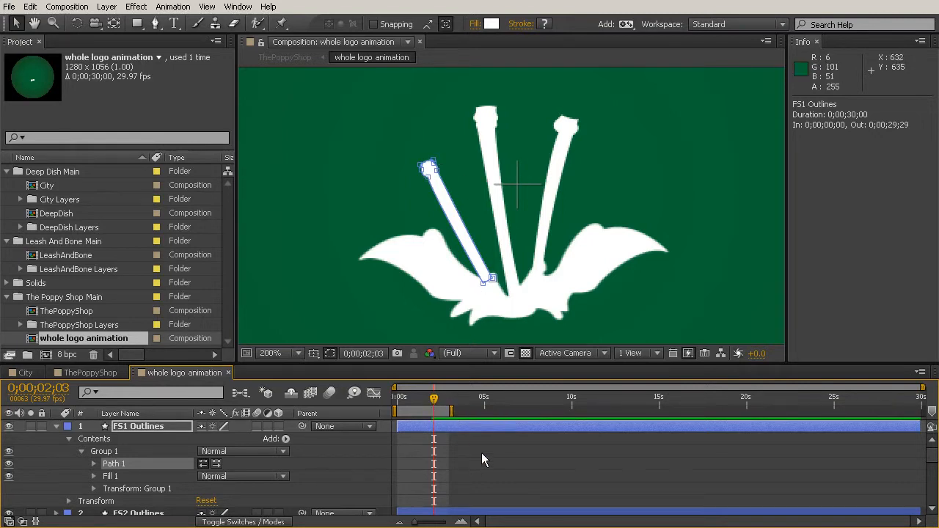
# Reveal the Leaves layer's puppet pin keyframes and set the current time to their last keyframe at 0;00;01;19
pyautogui.scroll(-4, 482, 459)
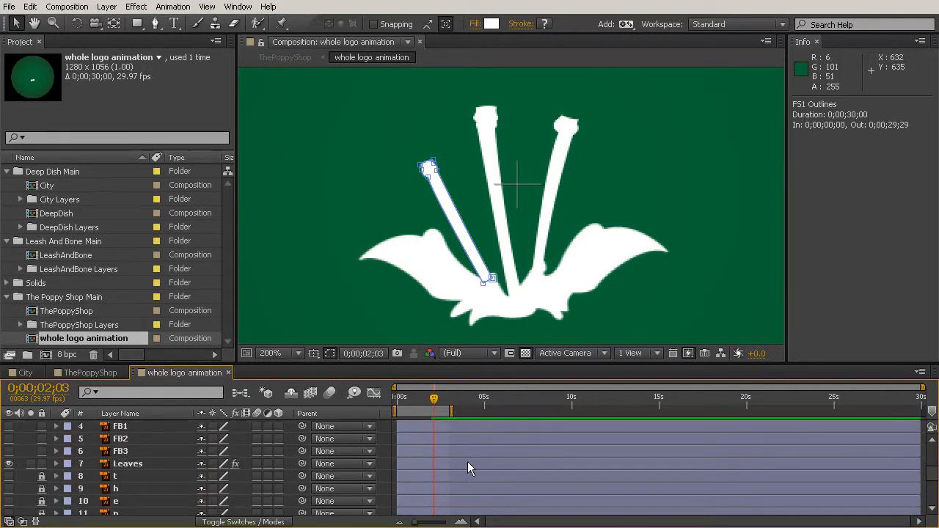
pyautogui.click(468, 465)
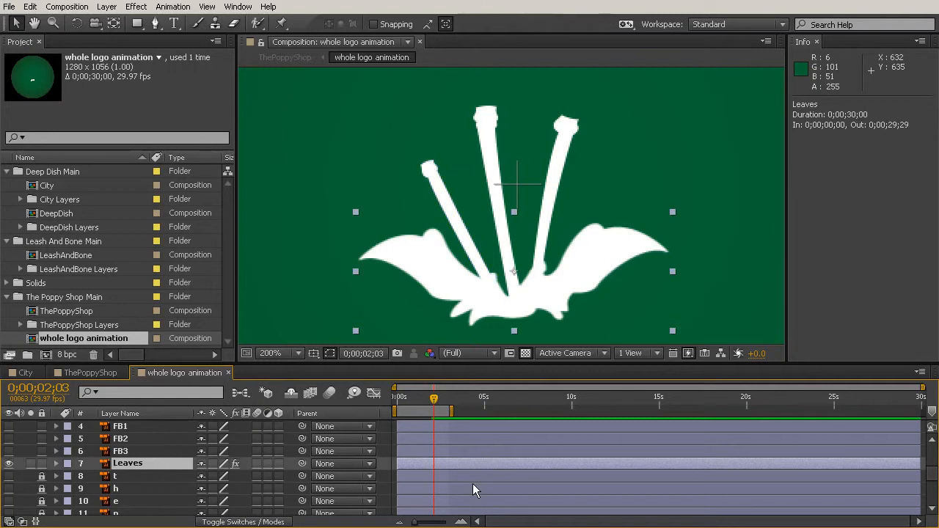
pyautogui.press('u')
pyautogui.scroll(-4, 475, 478)
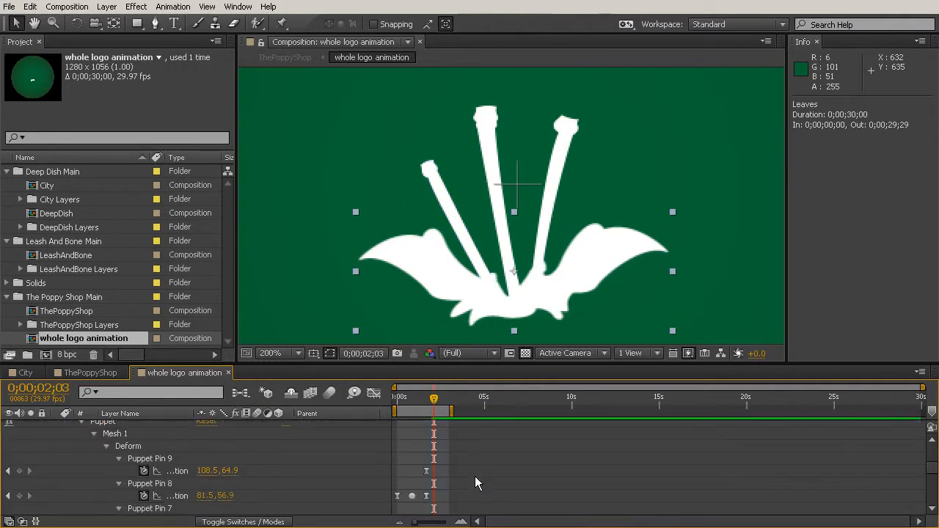
pyautogui.scroll(2, 475, 483)
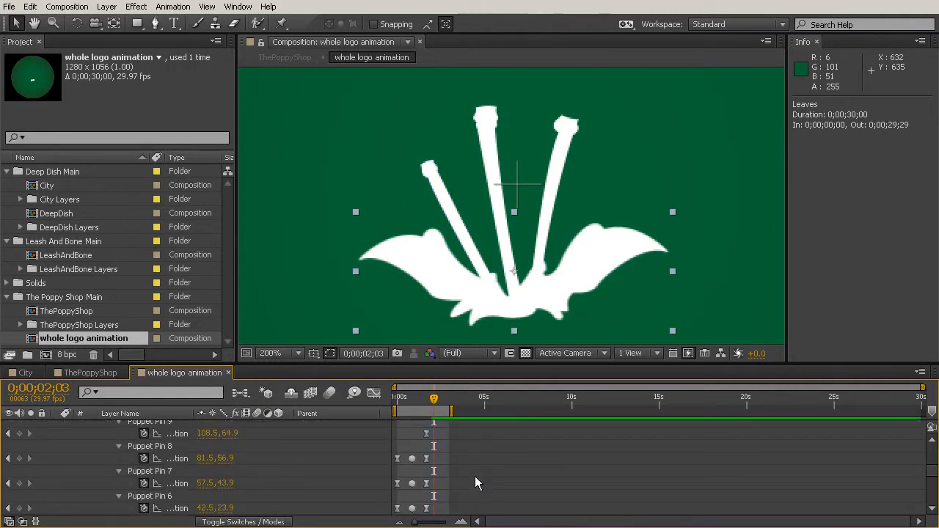
pyautogui.moveTo(434, 398); pyautogui.dragTo(426, 400)
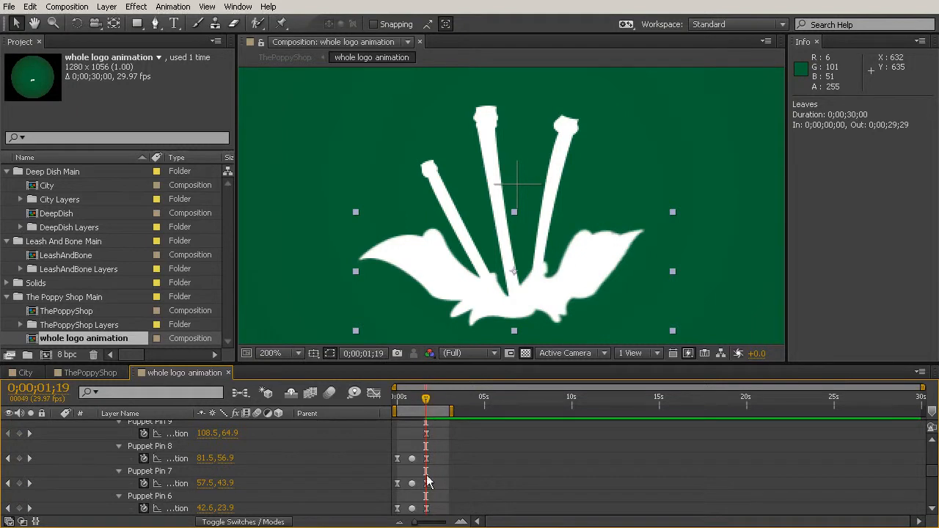
# Select FS1 Outlines, advance the current time 30 frames to 0;00;02;19, and reveal the Path property of Path 1
pyautogui.scroll(8, 460, 463)
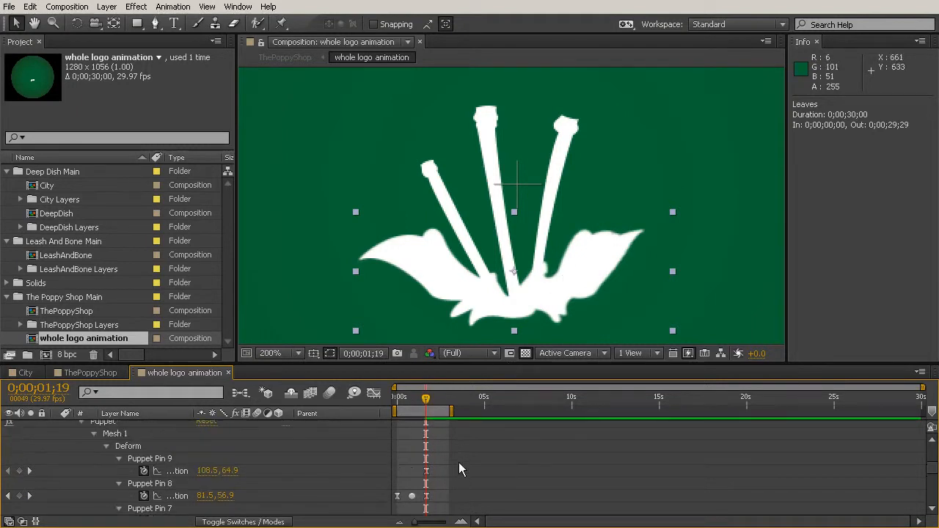
pyautogui.scroll(-3, 458, 460)
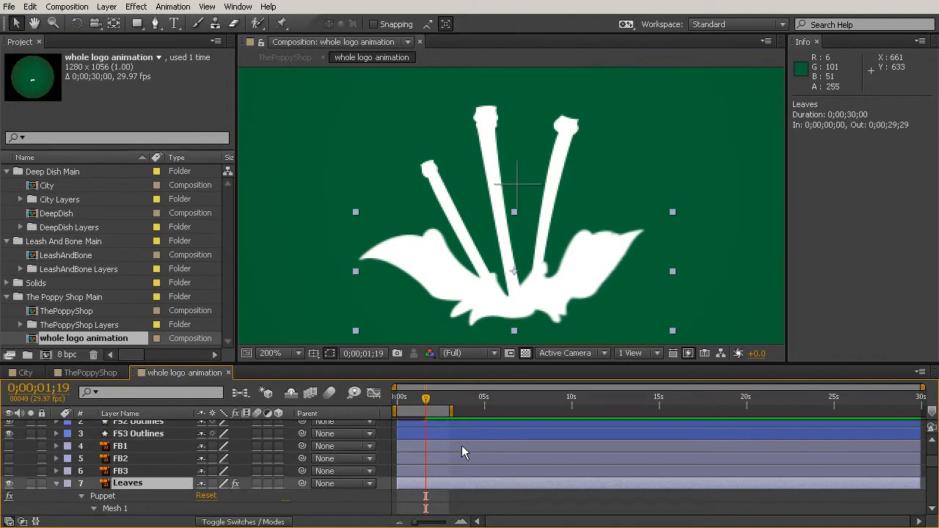
pyautogui.scroll(6, 458, 455)
pyautogui.scroll(1, 462, 445)
pyautogui.click(449, 429)
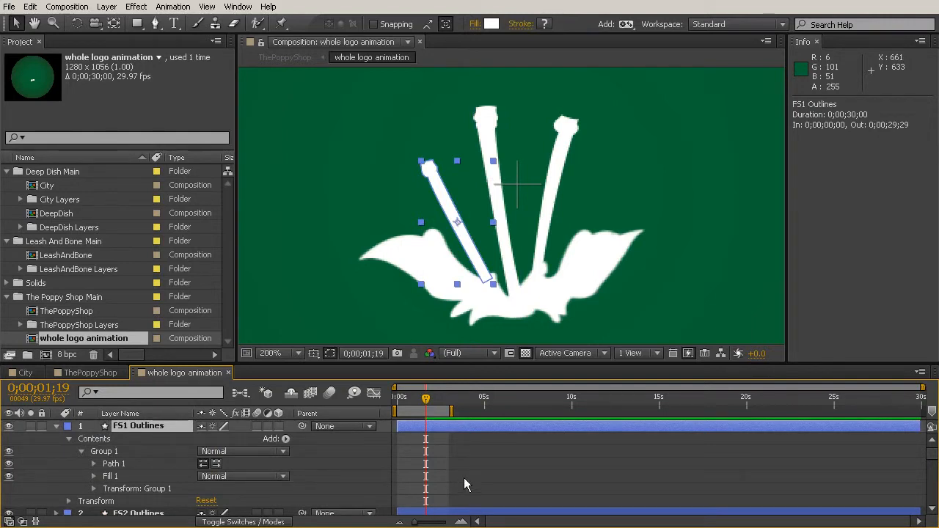
pyautogui.hotkey('shift', 'pagedown')
pyautogui.hotkey('shift', 'pagedown')
pyautogui.hotkey('shift', 'pagedown')
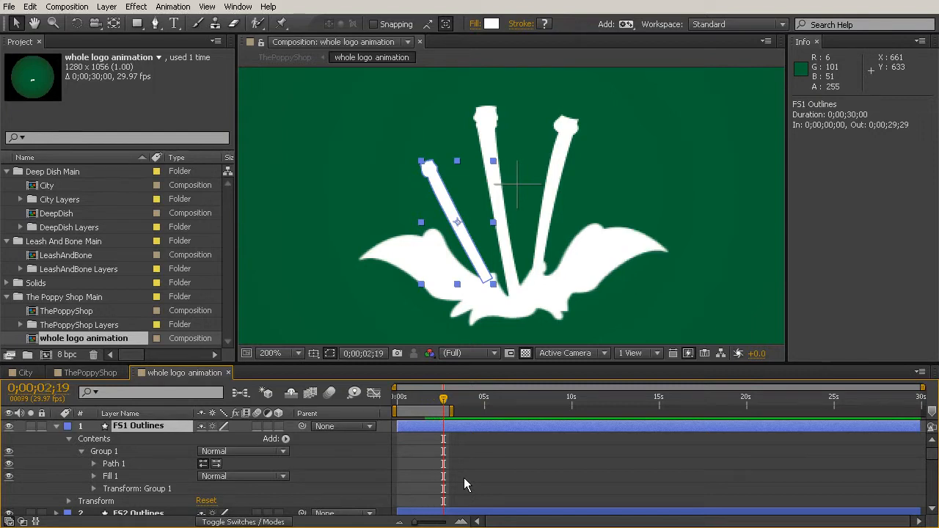
pyautogui.click(94, 464)
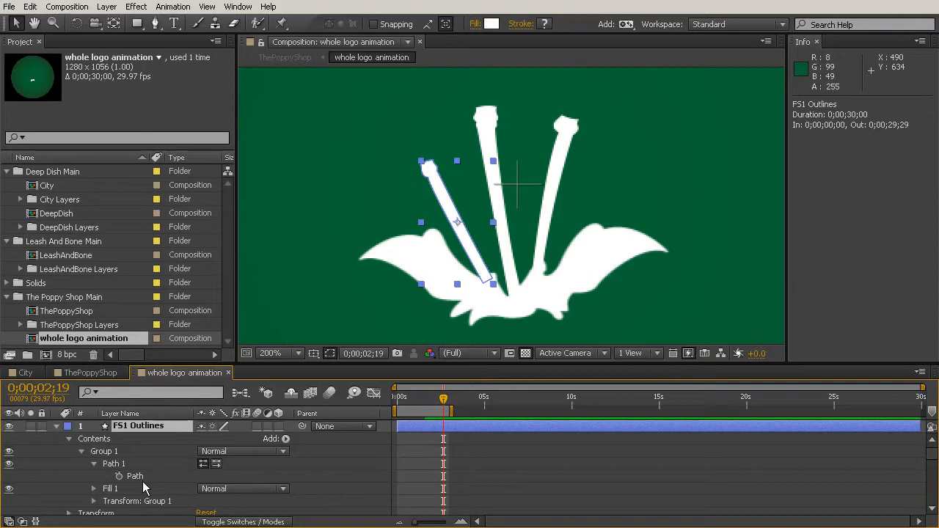
# Start keyframing the Path of FS1 Outlines at 0;00;02;19, and set the current time back to 0;00;01;19
pyautogui.click(119, 476)
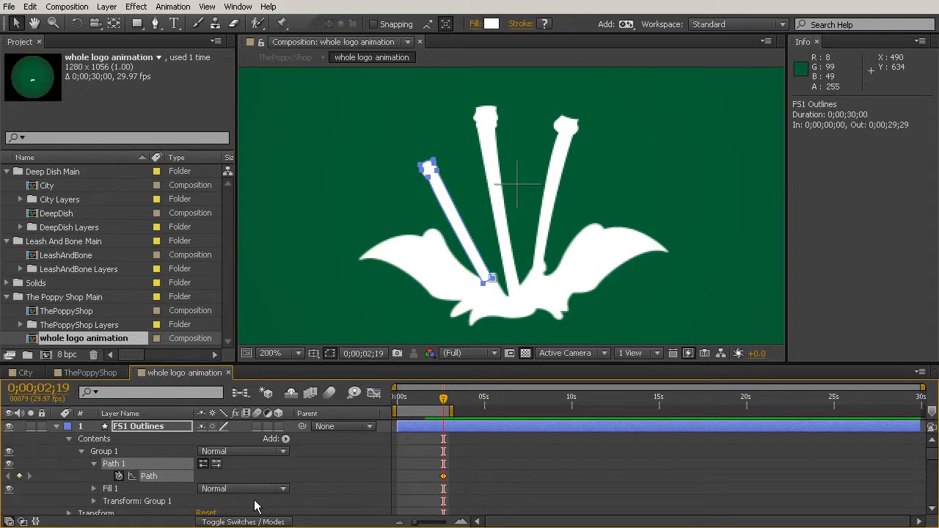
pyautogui.hotkey('shift', 'pageup')
pyautogui.hotkey('shift', 'pageup')
pyautogui.hotkey('shift', 'pageup')
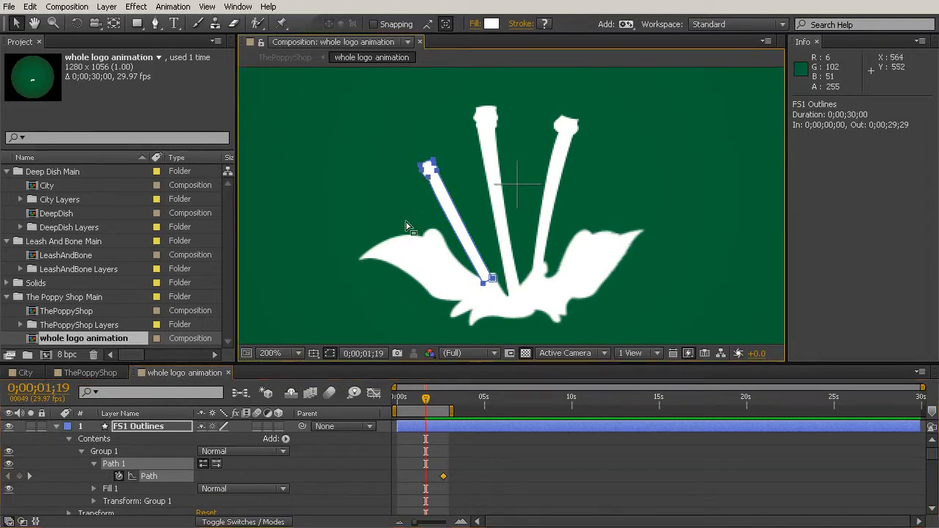
# Select the vertices around the tip of the FS1 stem and move them down to the stem's base inside the leaves
pyautogui.scroll(2, 425, 168)
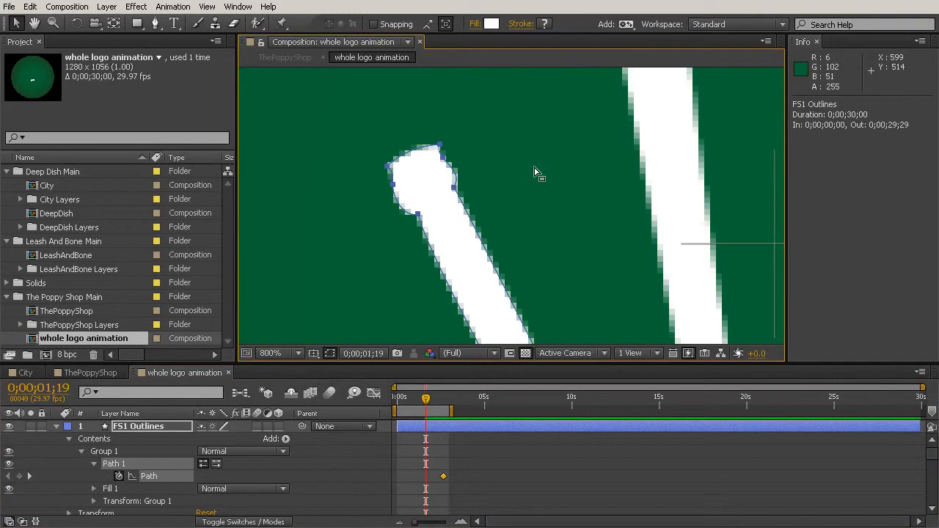
pyautogui.click(534, 168)
pyautogui.click(454, 188)
pyautogui.click(417, 215)
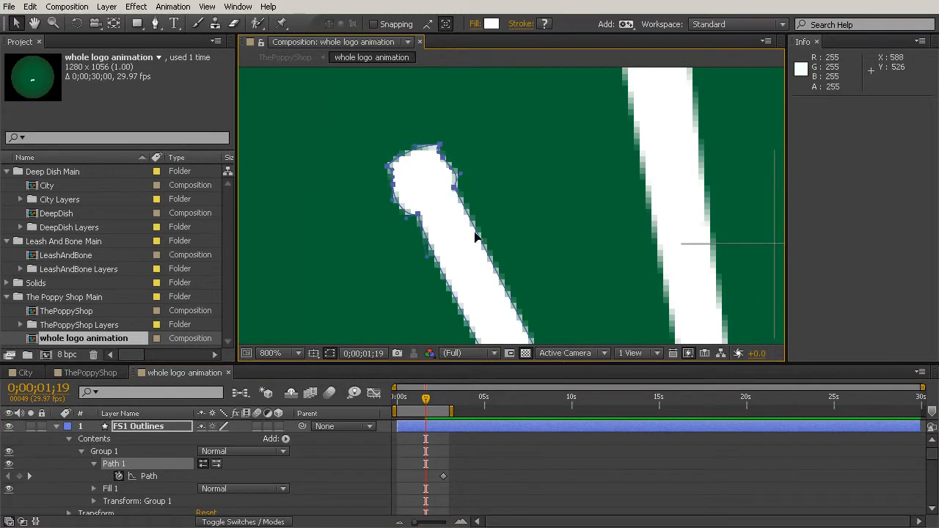
pyautogui.scroll(-4, 524, 258)
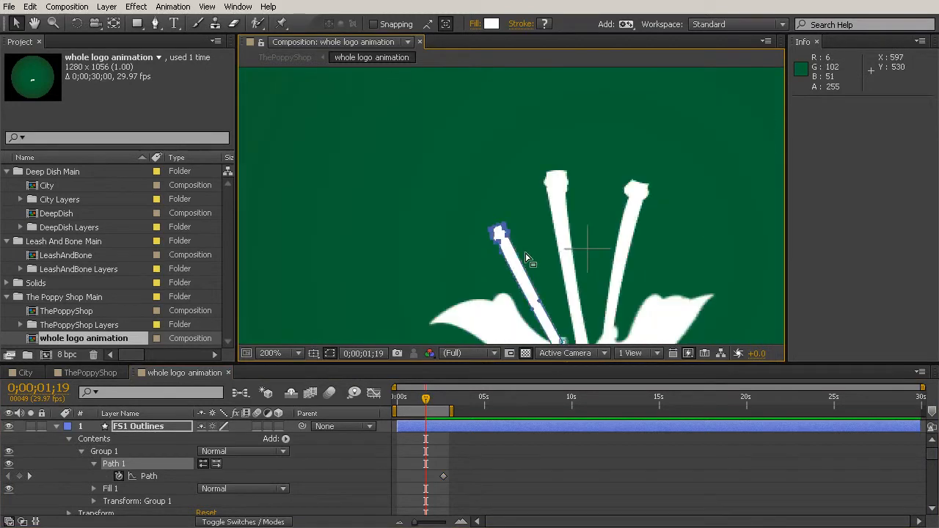
pyautogui.scroll(-2, 525, 259)
pyautogui.moveTo(508, 221); pyautogui.dragTo(430, 88)
pyautogui.scroll(6, 543, 288)
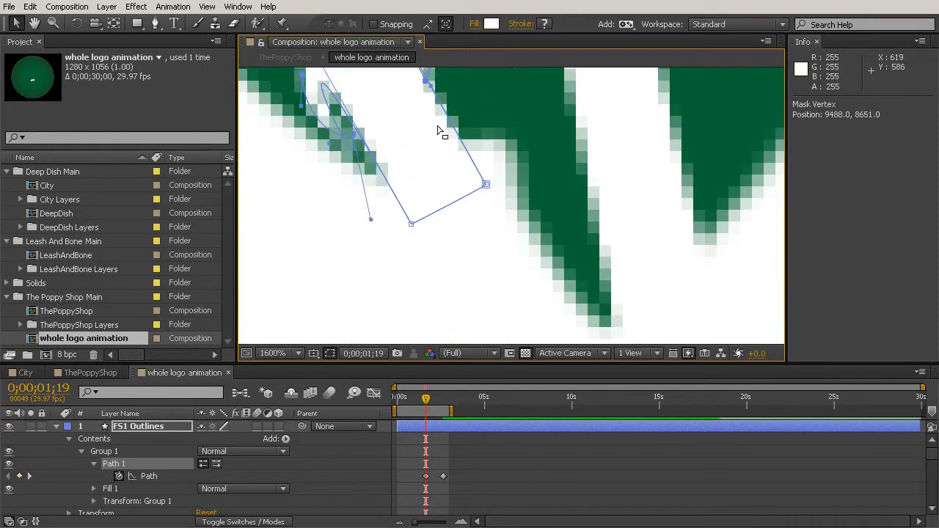
# Lower the FS1 tip and base vertices further so that the collapsed stem sits hidden behind the leaves
pyautogui.scroll(-1, 434, 142)
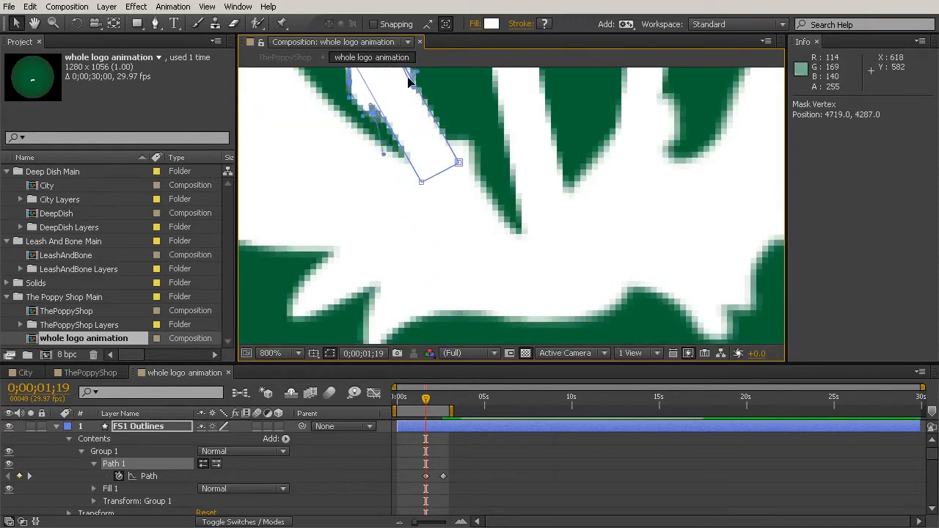
pyautogui.scroll(4, 396, 102)
pyautogui.moveTo(357, 107); pyautogui.dragTo(475, 305)
pyautogui.click(460, 279)
pyautogui.click(422, 298)
pyautogui.moveTo(426, 306); pyautogui.dragTo(454, 316)
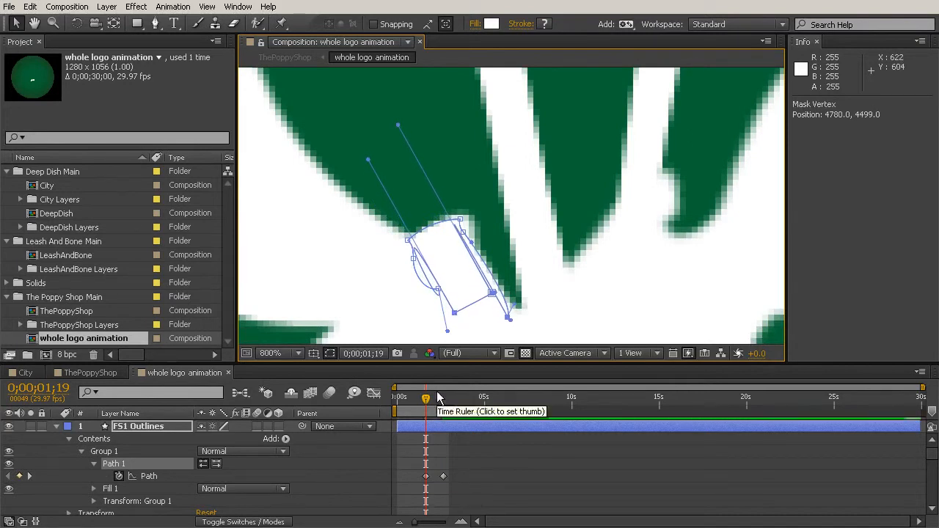
# Scrub the current time to 0;00;01;22 and back to 0;00;01;19 to check the start of the FS1 stem's growth
pyautogui.press(',')
pyautogui.press(',')
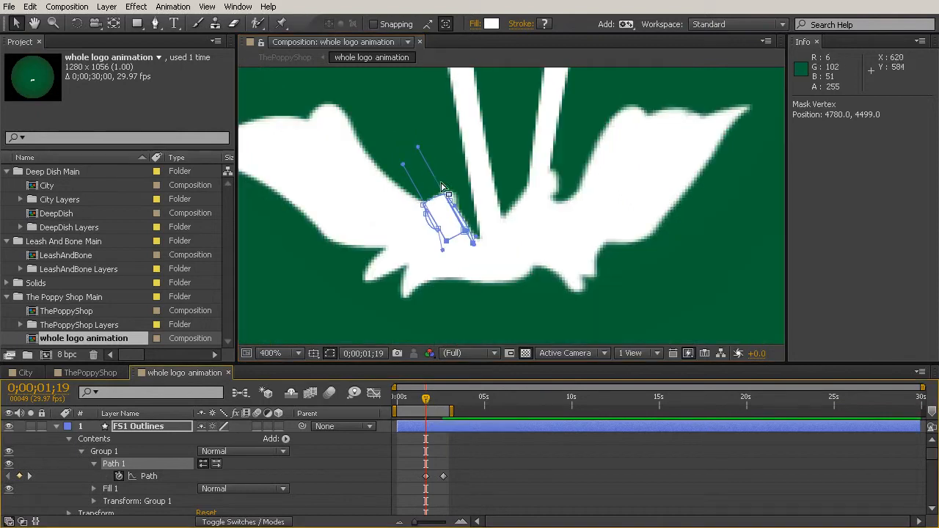
pyautogui.moveTo(428, 403)
pyautogui.mouseDown()
pyautogui.moveTo(443, 408)
pyautogui.moveTo(428, 408)
pyautogui.mouseUp()
pyautogui.scroll(2, 446, 234)
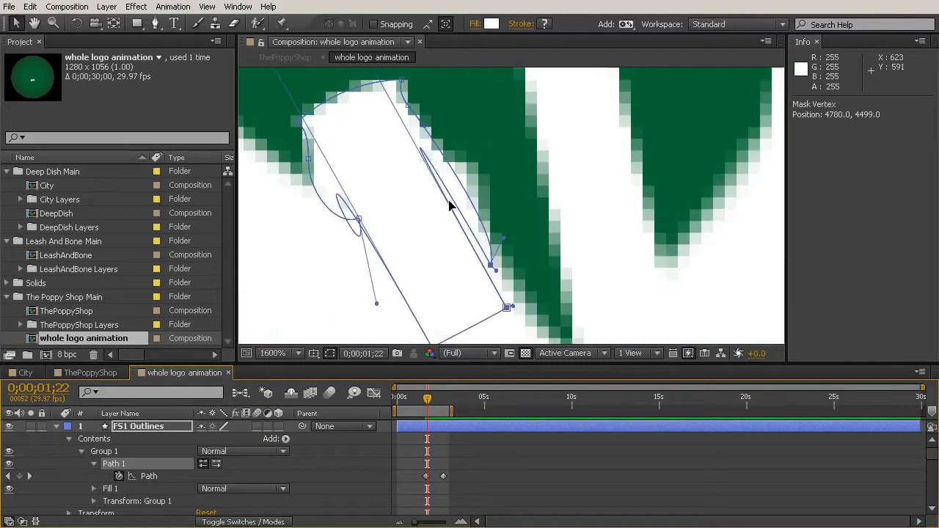
pyautogui.moveTo(434, 408); pyautogui.dragTo(427, 404)
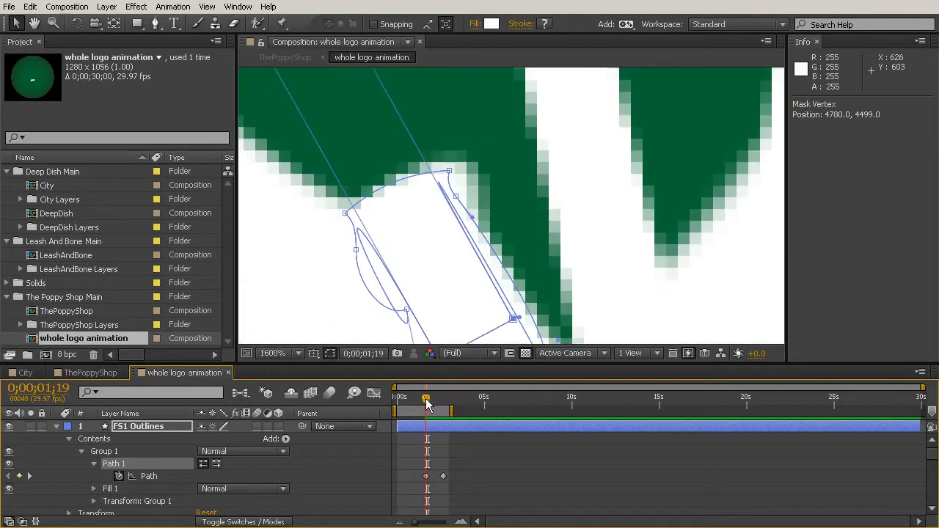
pyautogui.scroll(-1, 541, 245)
pyautogui.hotkey('ctrl', 't')
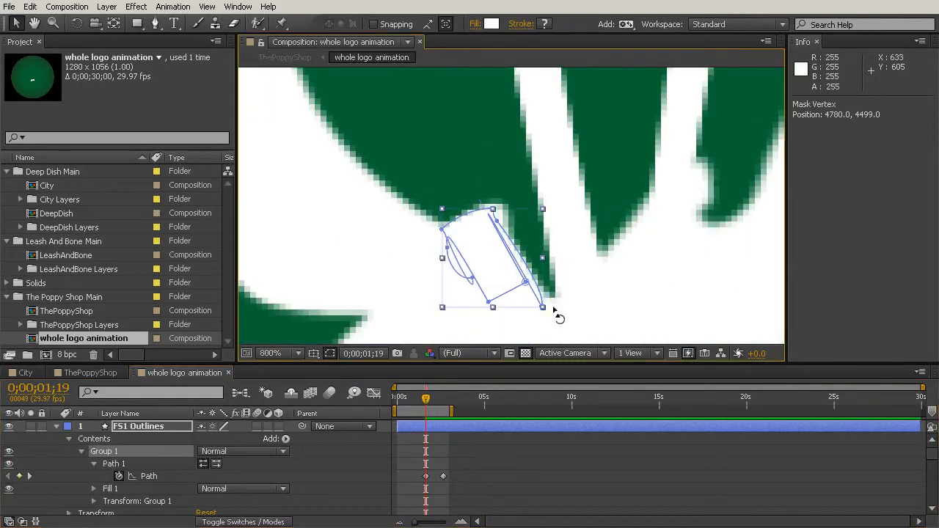
pyautogui.moveTo(542, 314)
pyautogui.mouseDown()
pyautogui.moveTo(566, 314)
pyautogui.moveTo(549, 320)
pyautogui.mouseUp()
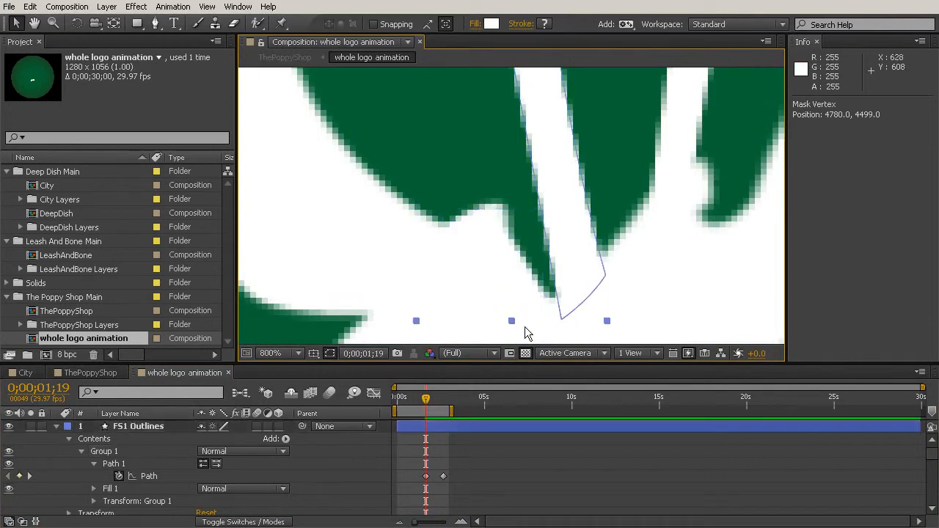
pyautogui.click(426, 477)
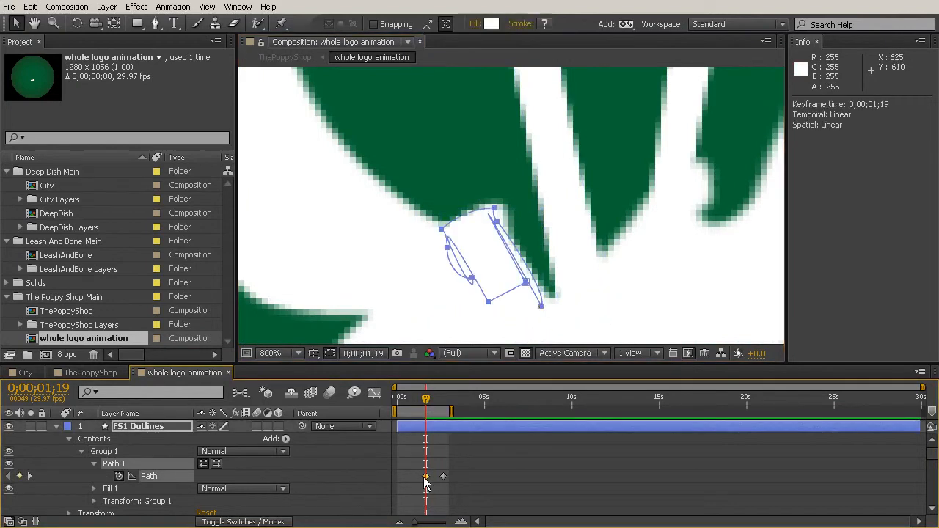
pyautogui.click(527, 308)
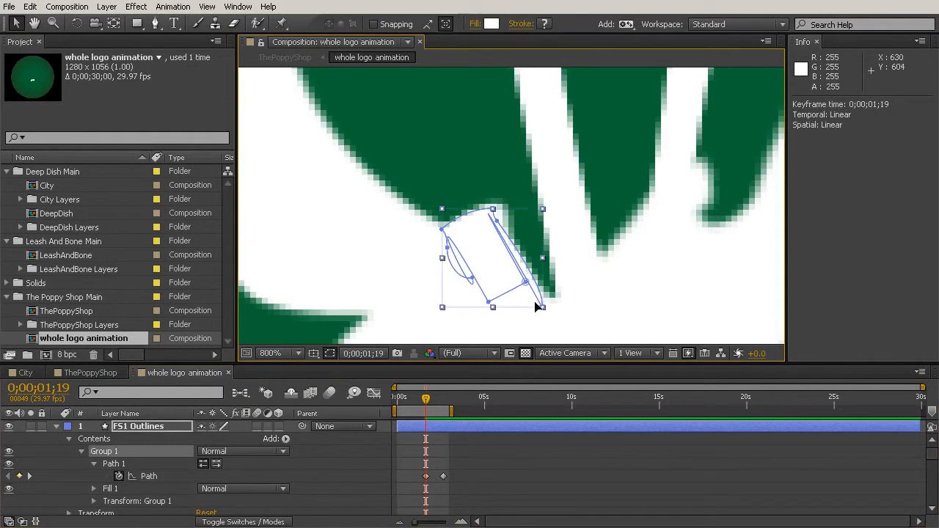
pyautogui.scroll(1, 538, 307)
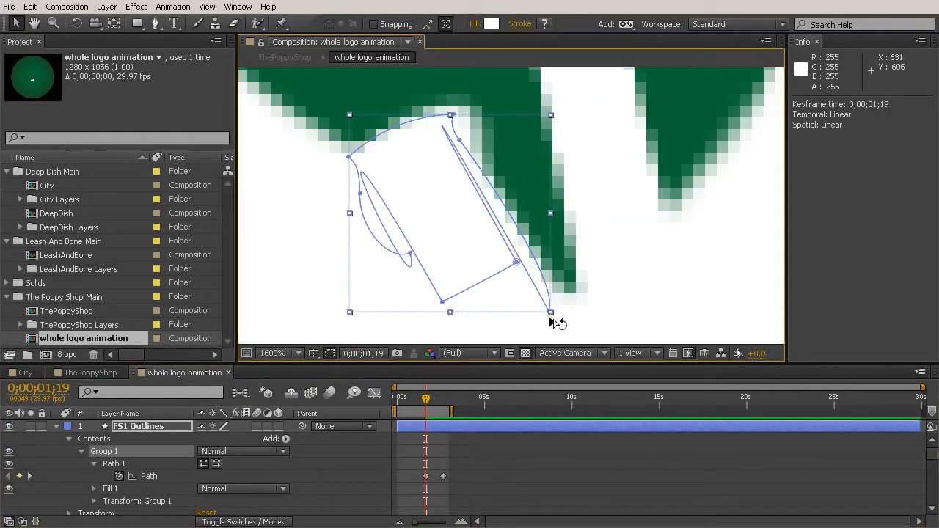
# Move the stray neck vertex of the collapsed FS1 stem inward and shorten both neck vertices' handles so that the outline stops crossing itself
pyautogui.click(514, 266)
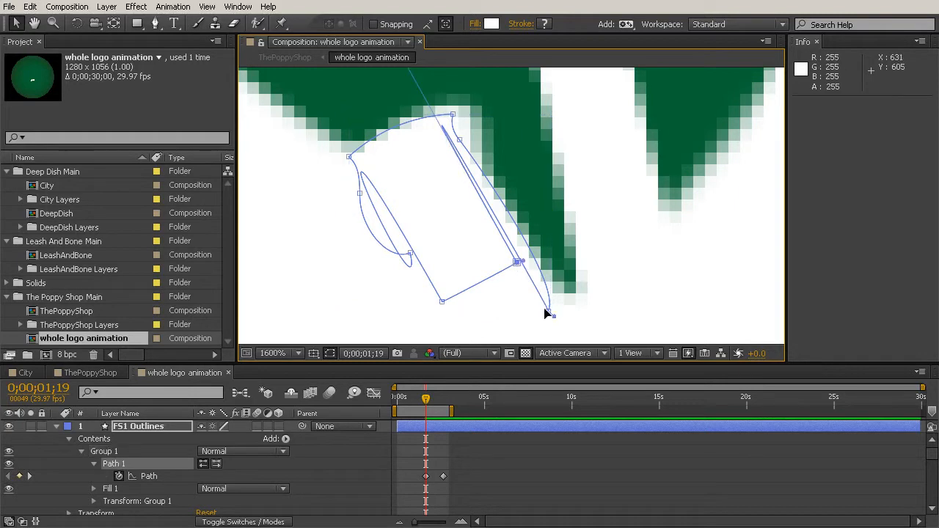
pyautogui.moveTo(550, 314); pyautogui.dragTo(499, 225)
pyautogui.scroll(-1, 470, 155)
pyautogui.press('space')
pyautogui.moveTo(523, 134); pyautogui.dragTo(553, 189)
pyautogui.moveTo(430, 95); pyautogui.dragTo(498, 217)
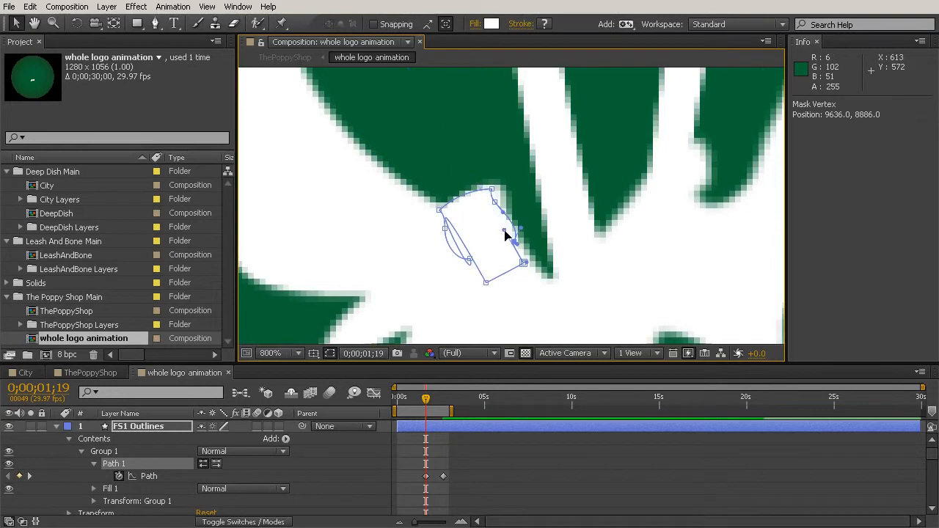
pyautogui.moveTo(471, 260); pyautogui.dragTo(456, 228)
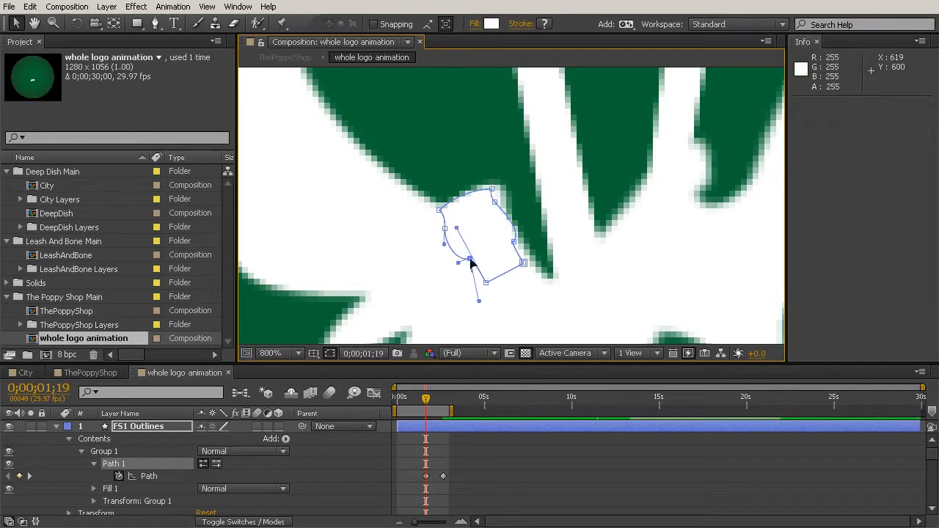
pyautogui.moveTo(479, 301); pyautogui.dragTo(469, 241)
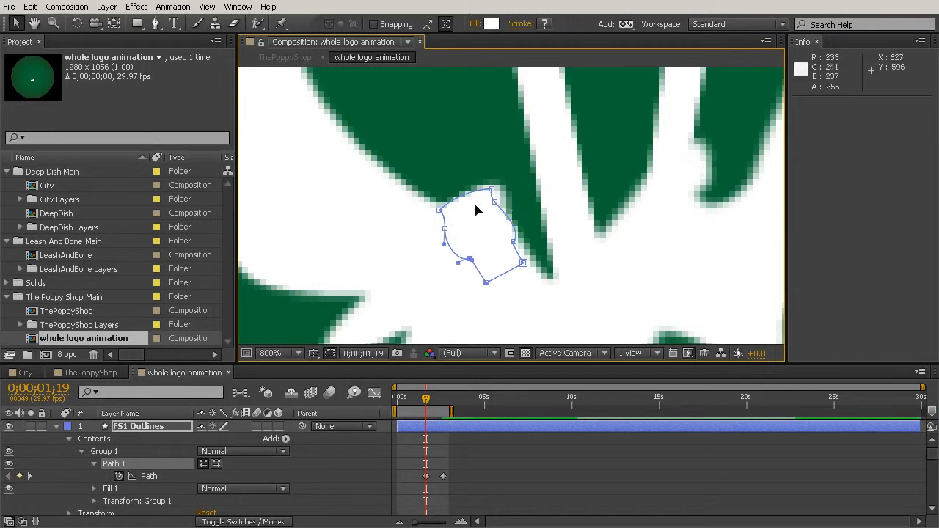
# Scrub through the FS1 stem's growth between its two Path keyframes to check it, and return to 0;00;01;19
pyautogui.click(430, 403)
pyautogui.moveTo(430, 403); pyautogui.dragTo(433, 403)
pyautogui.scroll(-1, 444, 154)
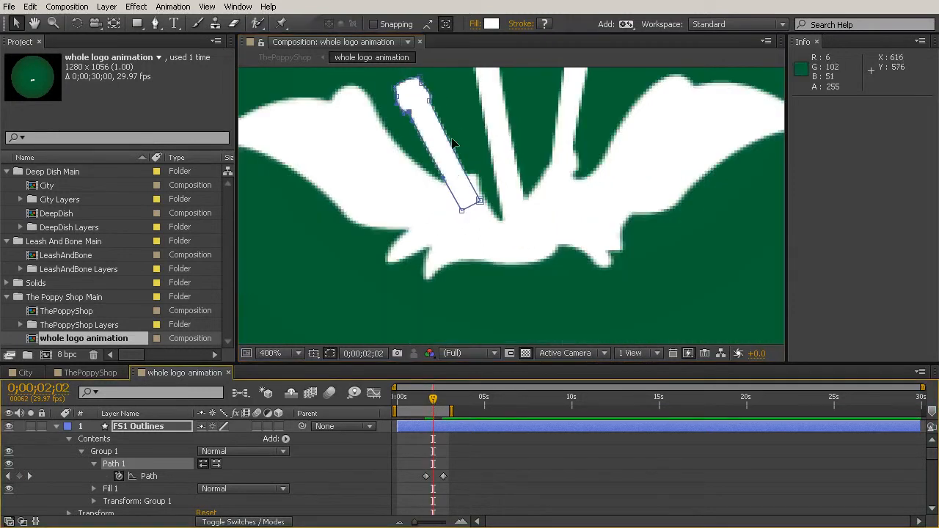
pyautogui.scroll(-1, 427, 101)
pyautogui.moveTo(433, 402); pyautogui.dragTo(455, 424)
pyautogui.press('space')
pyautogui.moveTo(485, 150); pyautogui.dragTo(510, 236)
pyautogui.moveTo(453, 408); pyautogui.dragTo(425, 409)
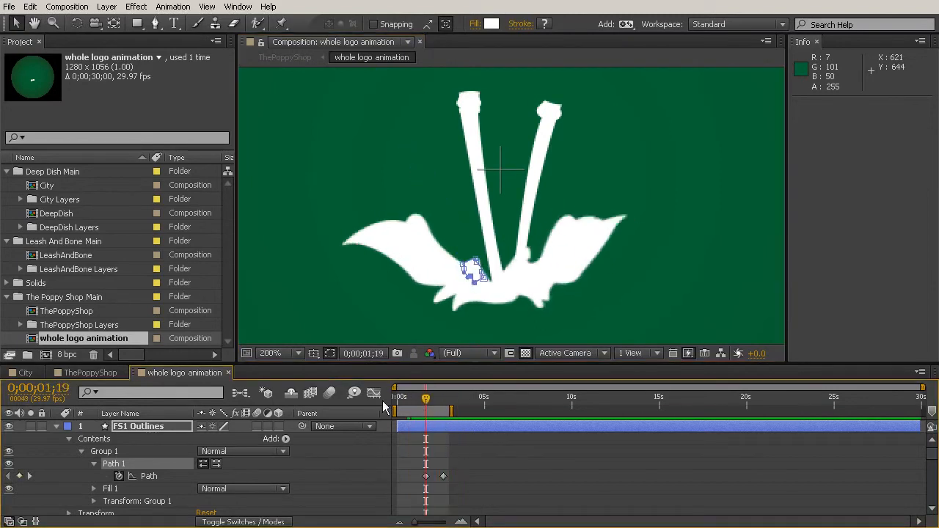
# Collapse the FS1 Outlines layer, enlarge the timeline area, and reveal only the keyframed Path property of FS1 Outlines
pyautogui.click(53, 429)
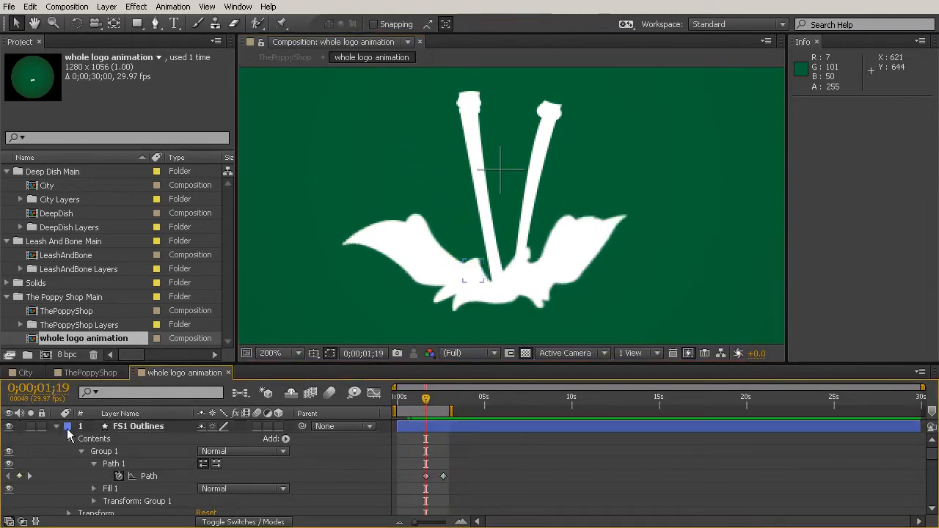
pyautogui.click(57, 426)
pyautogui.click(147, 438)
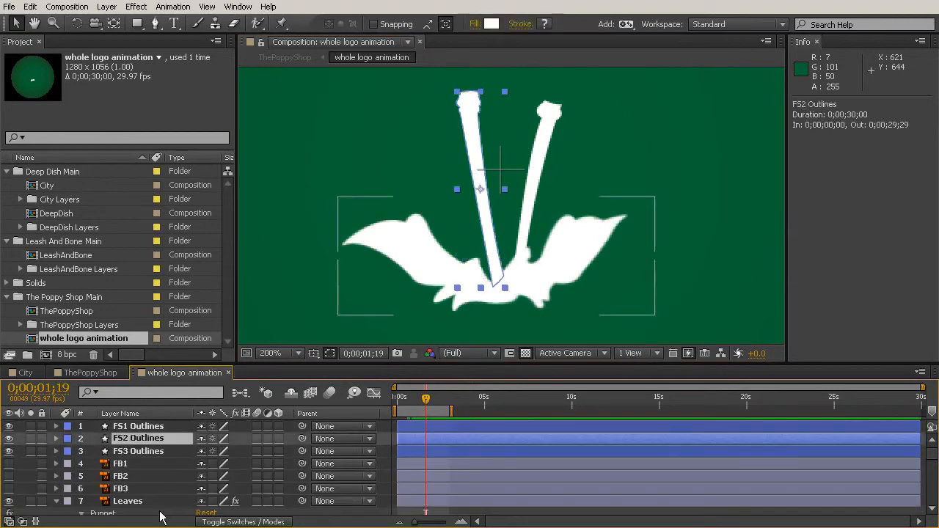
pyautogui.moveTo(398, 365); pyautogui.dragTo(399, 294)
pyautogui.click(404, 357)
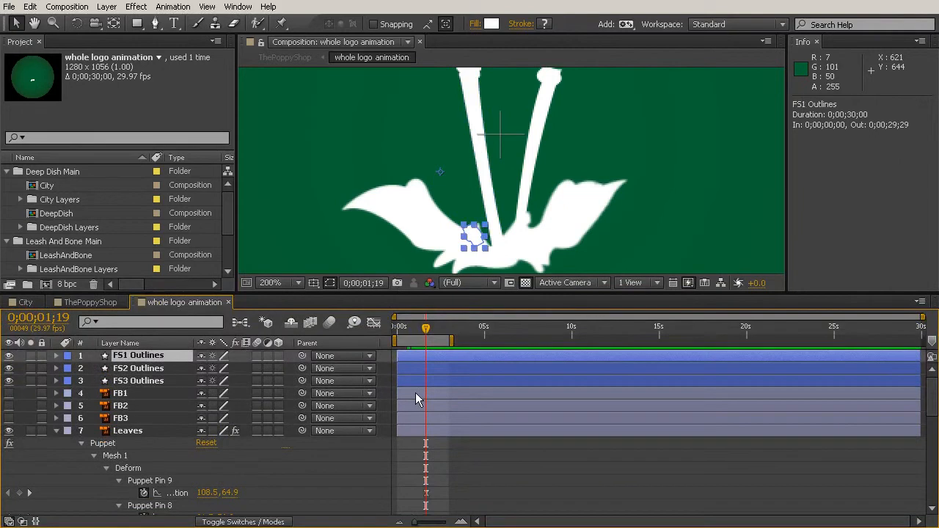
pyautogui.press('u')
# Expand FS2 Outlines down to Path 1 and start keyframing its Path at 0;00;02;19
pyautogui.click(433, 382)
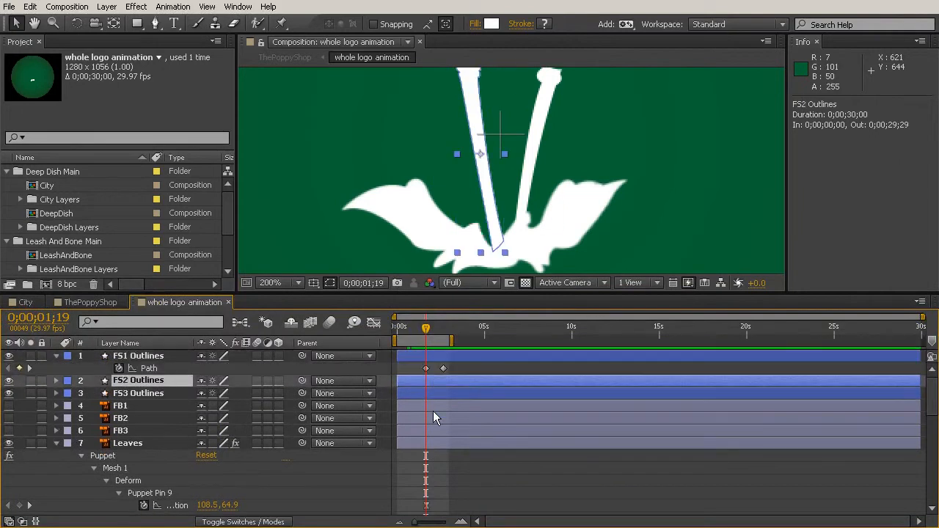
pyautogui.moveTo(426, 334); pyautogui.dragTo(443, 336)
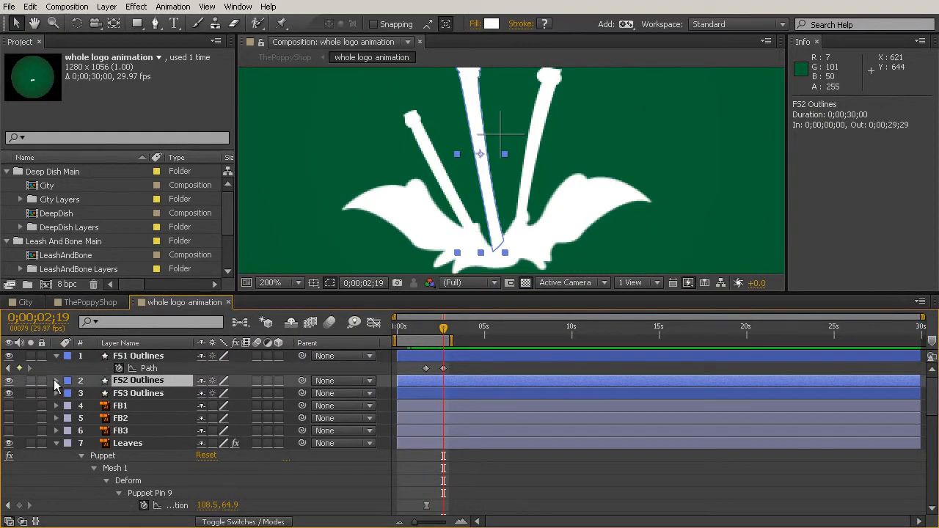
pyautogui.click(55, 380)
pyautogui.click(69, 394)
pyautogui.click(81, 406)
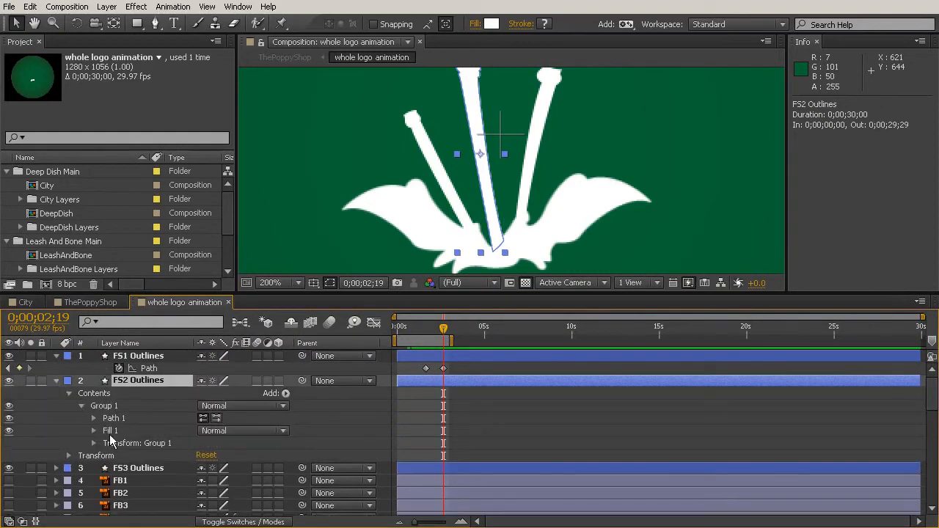
pyautogui.click(93, 419)
pyautogui.click(119, 432)
# Set the current time to 0;00;01;19 and select the vertices around the tip of the FS2 Outlines stem in Path 1
pyautogui.moveTo(445, 335); pyautogui.dragTo(426, 336)
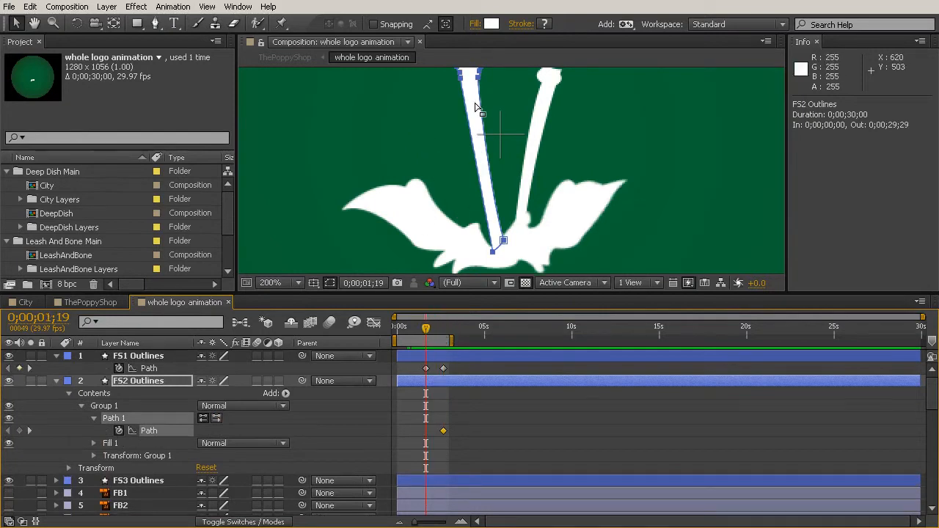
pyautogui.scroll(3, 476, 121)
pyautogui.press('h')
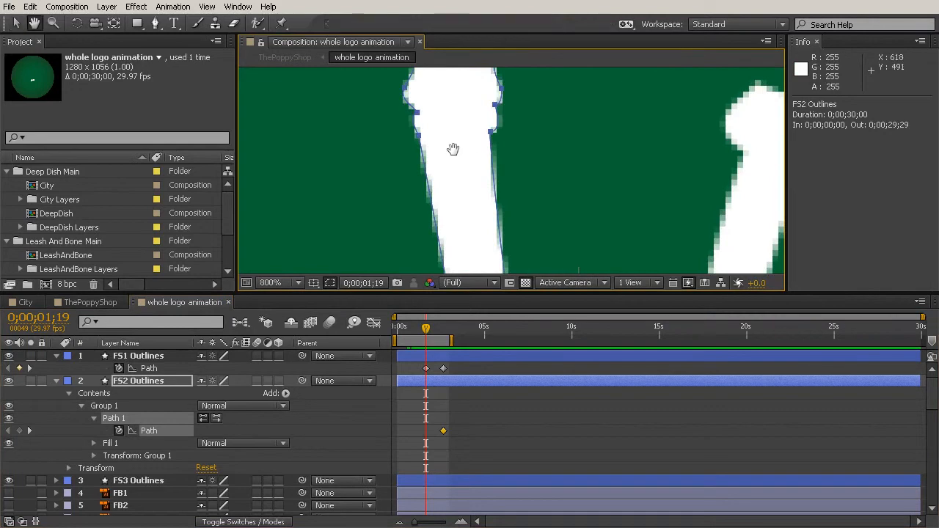
pyautogui.press('v')
pyautogui.click(405, 192)
pyautogui.scroll(1, 406, 192)
pyautogui.click(406, 192)
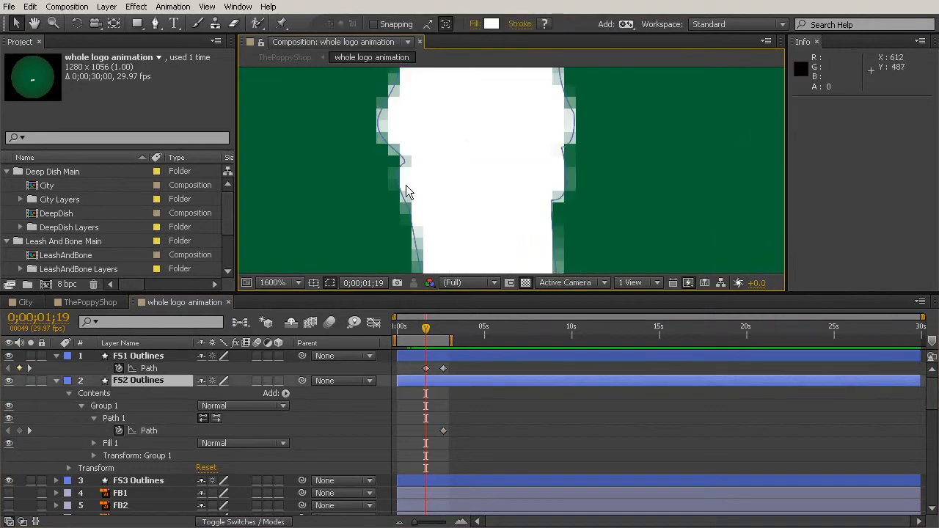
pyautogui.click(121, 423)
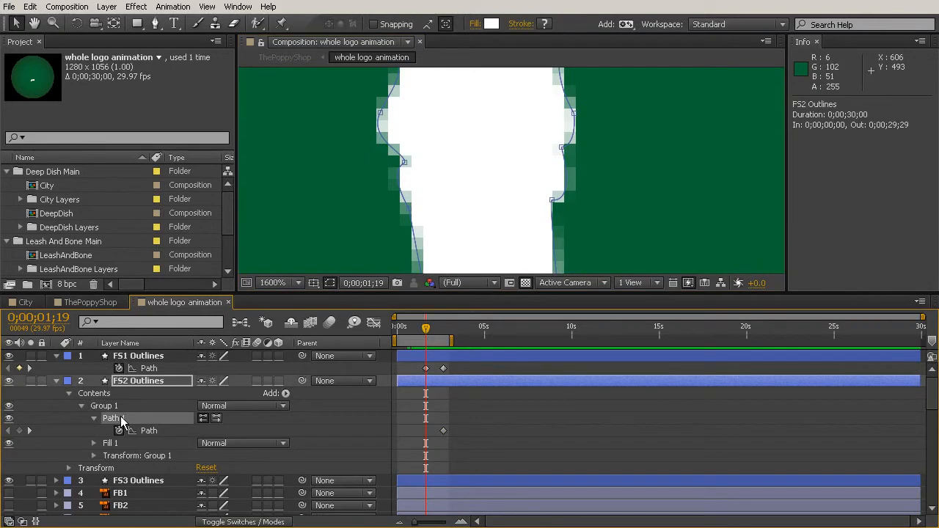
pyautogui.scroll(-1, 426, 115)
pyautogui.moveTo(421, 108); pyautogui.dragTo(590, 243)
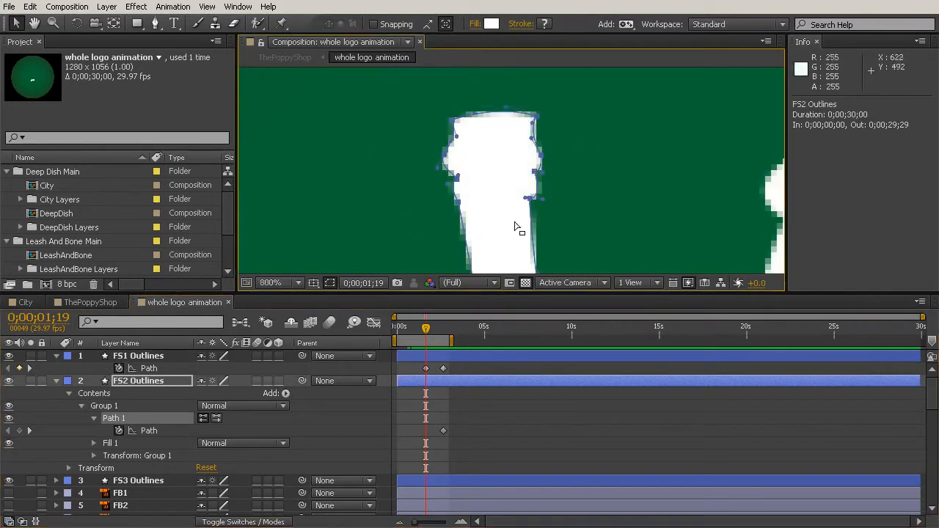
# Move the selected FS2 tip vertices down to the stem's base inside the leaves
pyautogui.scroll(-4, 552, 198)
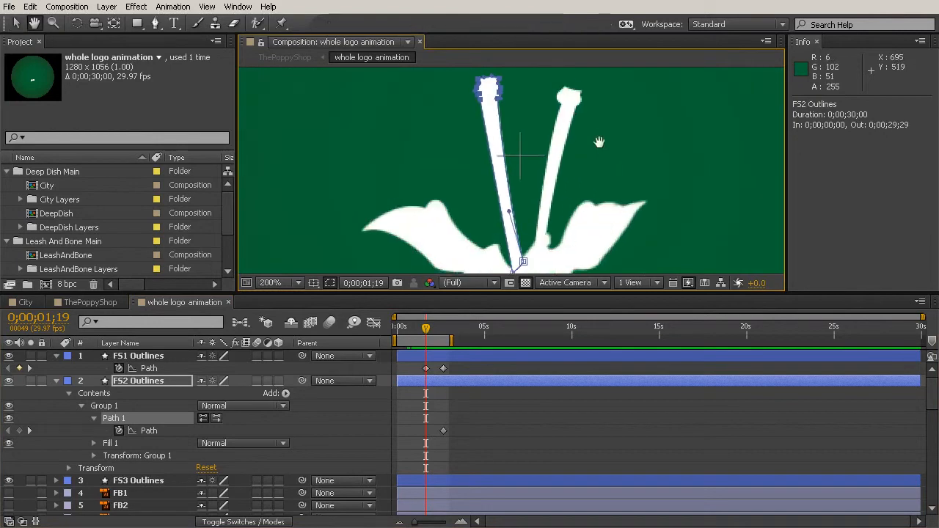
pyautogui.press('v')
pyautogui.moveTo(496, 86); pyautogui.dragTo(532, 223)
pyautogui.scroll(1, 532, 224)
pyautogui.scroll(2, 534, 226)
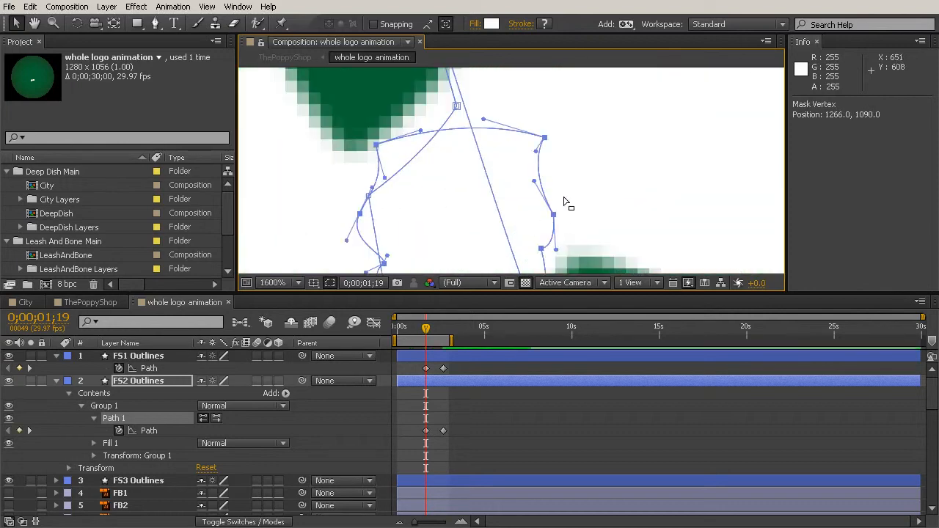
# Refine the shrunken FS2 path at 0;00;01;19 by bending its side segment inward and adjusting the vertex at its upper edge
pyautogui.moveTo(543, 188); pyautogui.dragTo(537, 186)
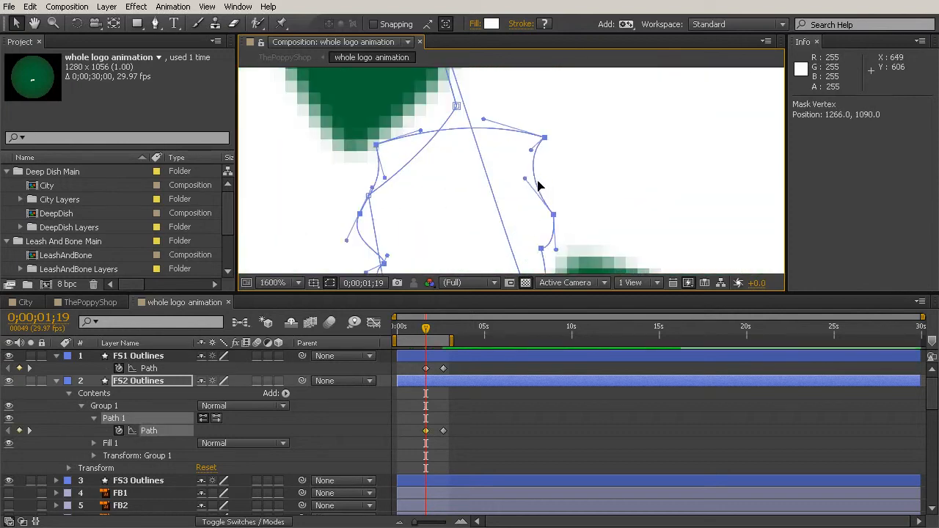
pyautogui.scroll(-2, 507, 129)
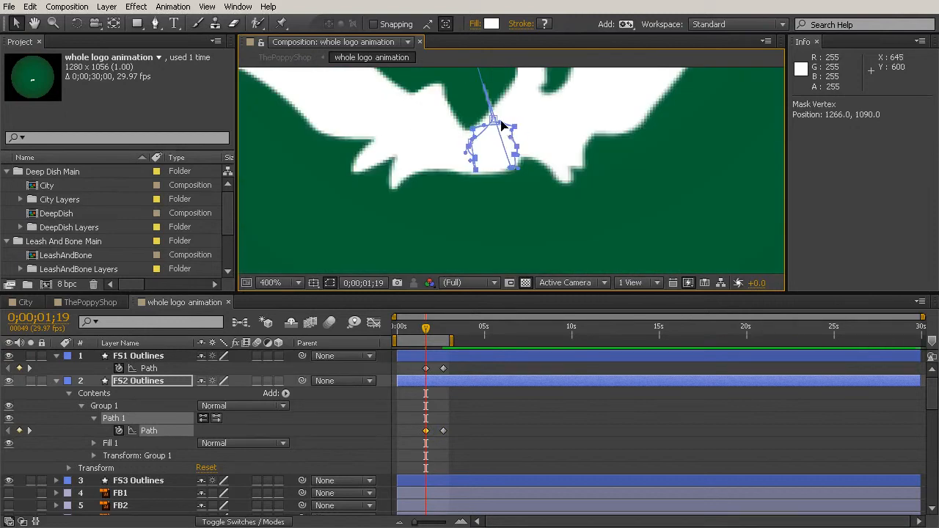
pyautogui.scroll(1, 503, 126)
pyautogui.scroll(-1, 516, 130)
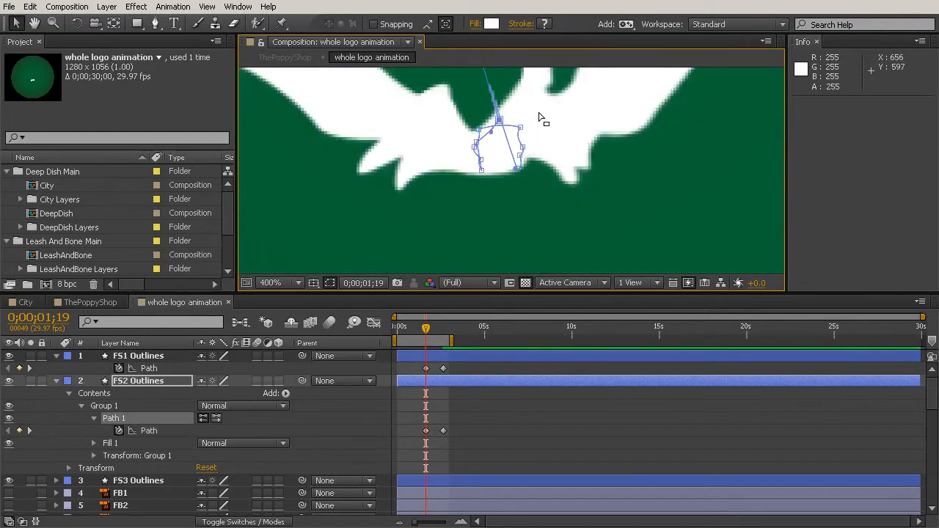
pyautogui.moveTo(497, 119); pyautogui.dragTo(524, 210)
# Scrub to 0;00;03;02 to review the FS2 stem's growth and select the FS3 Outlines stem in the composition
pyautogui.moveTo(422, 332); pyautogui.dragTo(451, 336)
pyautogui.scroll(-2, 446, 251)
pyautogui.press('h')
pyautogui.moveTo(594, 126); pyautogui.dragTo(603, 205)
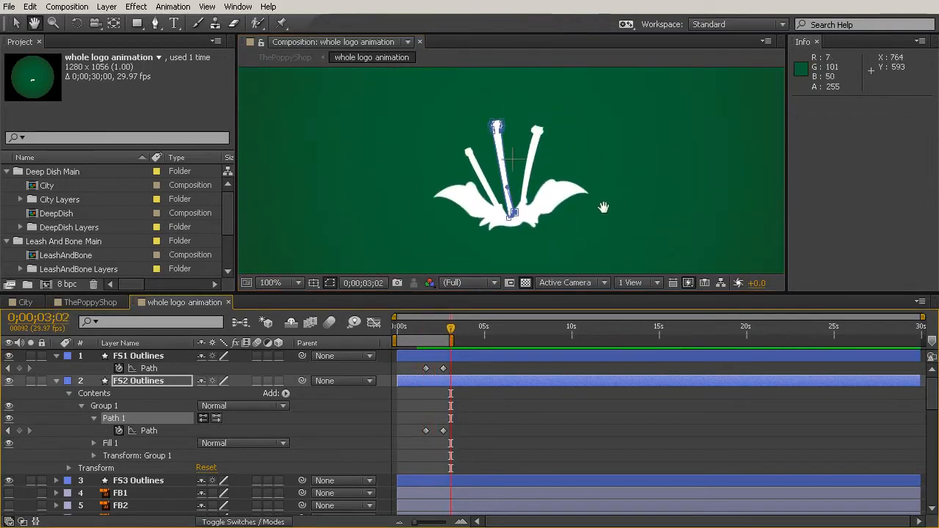
pyautogui.press('v')
pyautogui.click(540, 130)
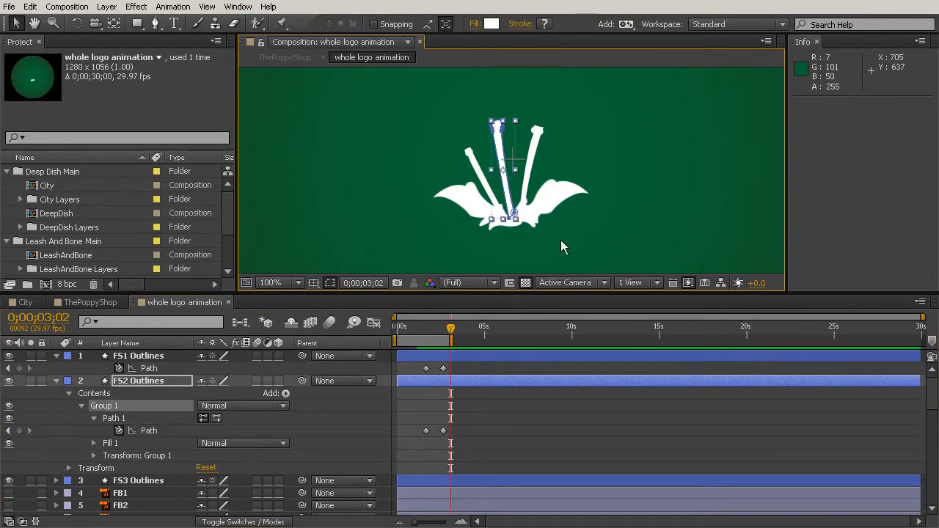
pyautogui.click(543, 132)
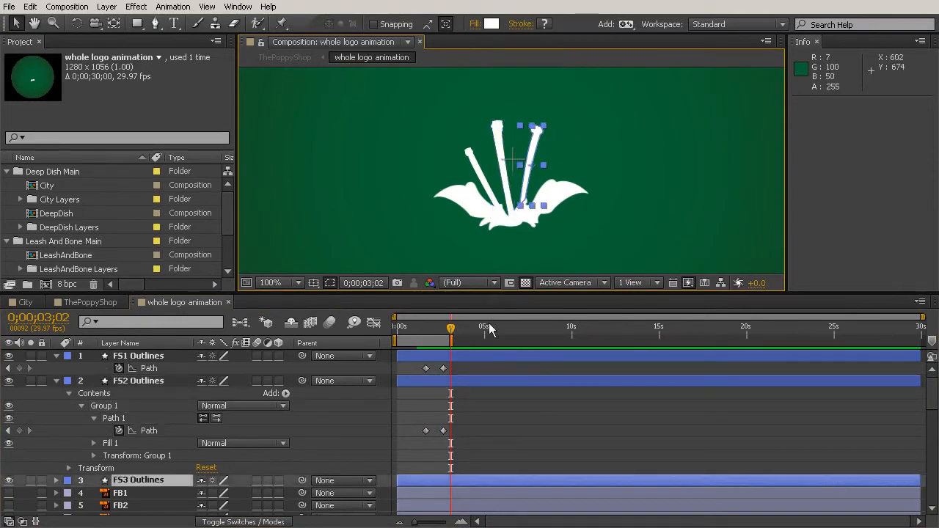
# Shift both FS2 Outlines Path keyframes later together so the first one sits at 0;00;01;23
pyautogui.moveTo(422, 337)
pyautogui.mouseDown()
pyautogui.moveTo(460, 348)
pyautogui.moveTo(426, 348)
pyautogui.mouseUp()
pyautogui.moveTo(425, 349)
pyautogui.mouseDown()
pyautogui.moveTo(434, 349)
pyautogui.moveTo(426, 350)
pyautogui.mouseUp()
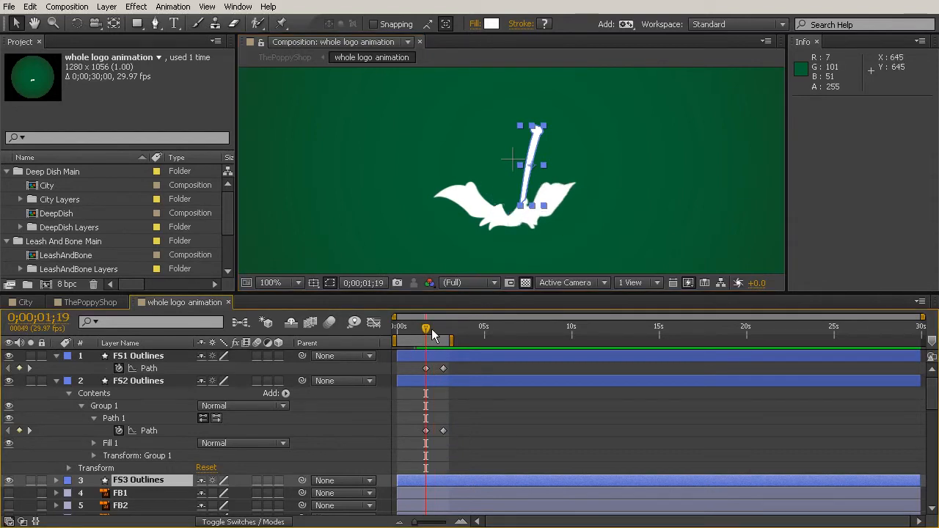
pyautogui.moveTo(425, 341)
pyautogui.mouseDown()
pyautogui.moveTo(459, 349)
pyautogui.moveTo(431, 347)
pyautogui.mouseUp()
pyautogui.moveTo(470, 428); pyautogui.dragTo(431, 438)
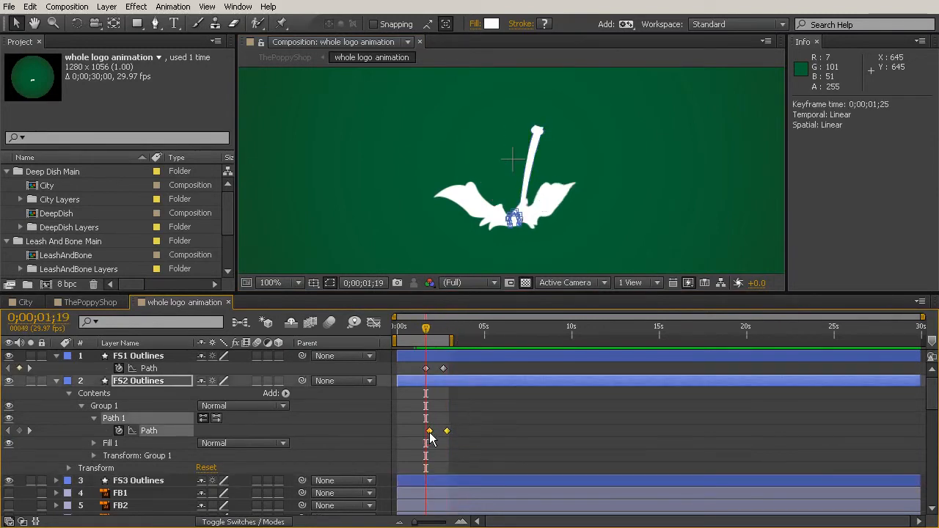
pyautogui.moveTo(426, 328); pyautogui.dragTo(425, 361)
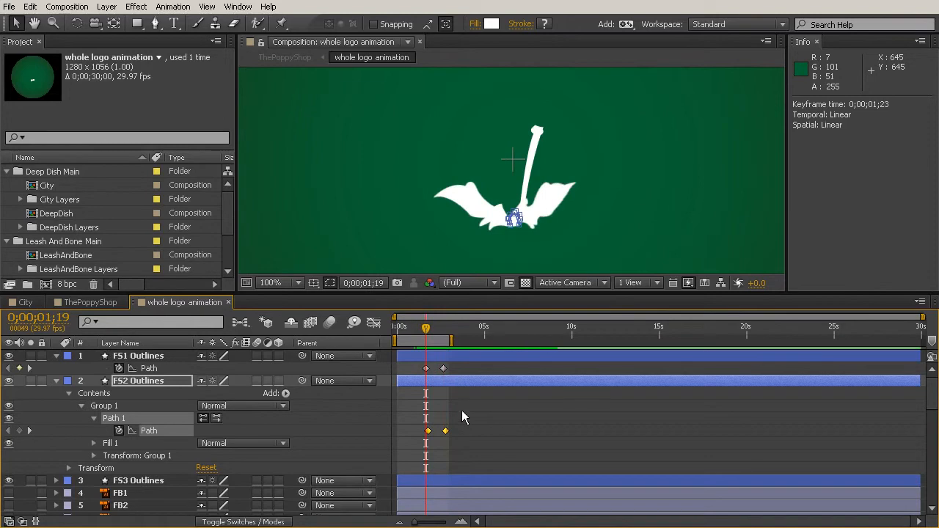
# Step frame by frame from 0;00;01;19 to 0;00;01;23 to check the offset between the first FS1 and FS2 Path keyframes
pyautogui.press('pagedown')
pyautogui.press('pagedown')
pyautogui.press('pagedown')
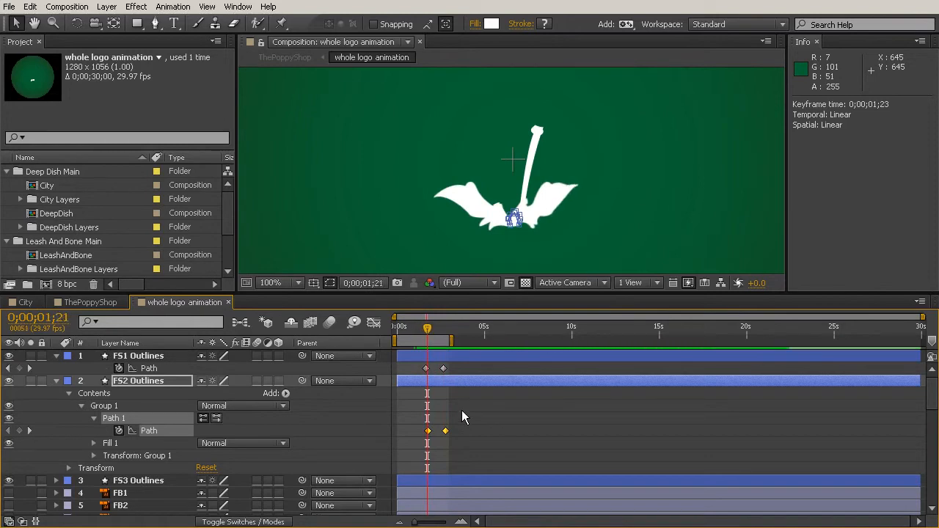
pyautogui.press('pagedown')
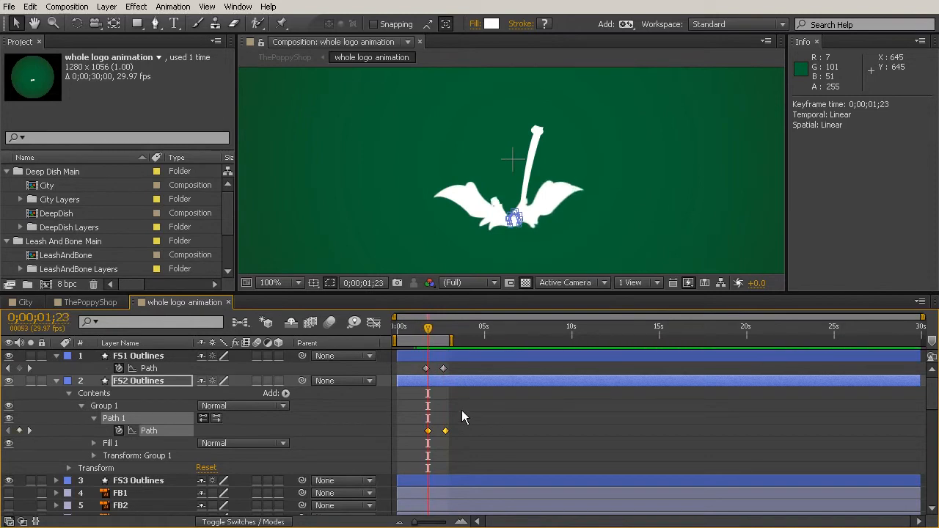
pyautogui.moveTo(415, 522); pyautogui.dragTo(441, 522)
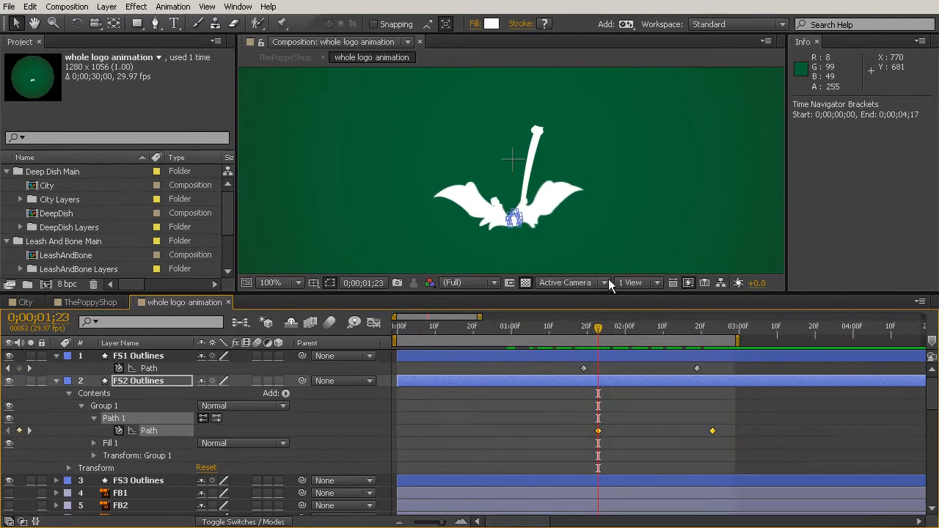
pyautogui.click(580, 331)
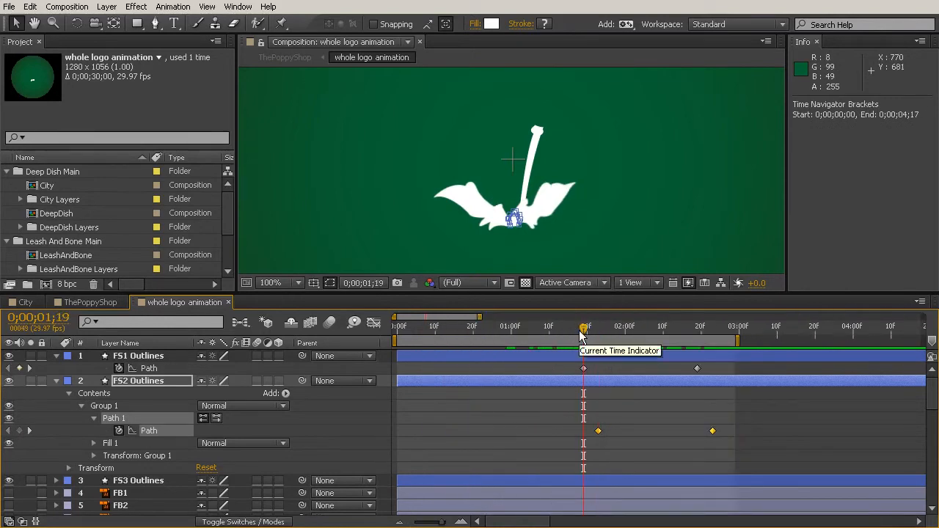
pyautogui.press('pagedown')
pyautogui.press('pagedown')
pyautogui.press('pagedown')
pyautogui.press('pagedown')
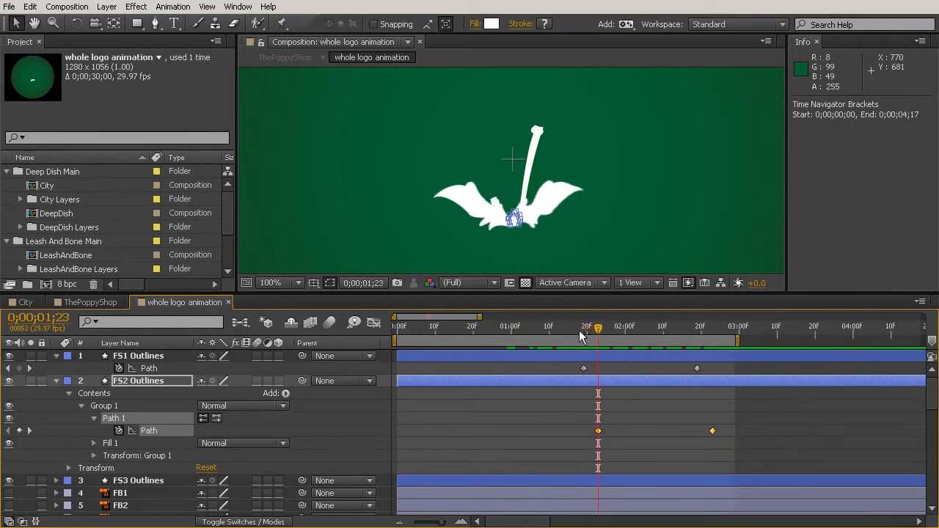
# Move both FS2 Path keyframes so the first starts at 0;00;01;21, two frames after FS1's, and play back the stem growth
pyautogui.moveTo(593, 325); pyautogui.dragTo(583, 420)
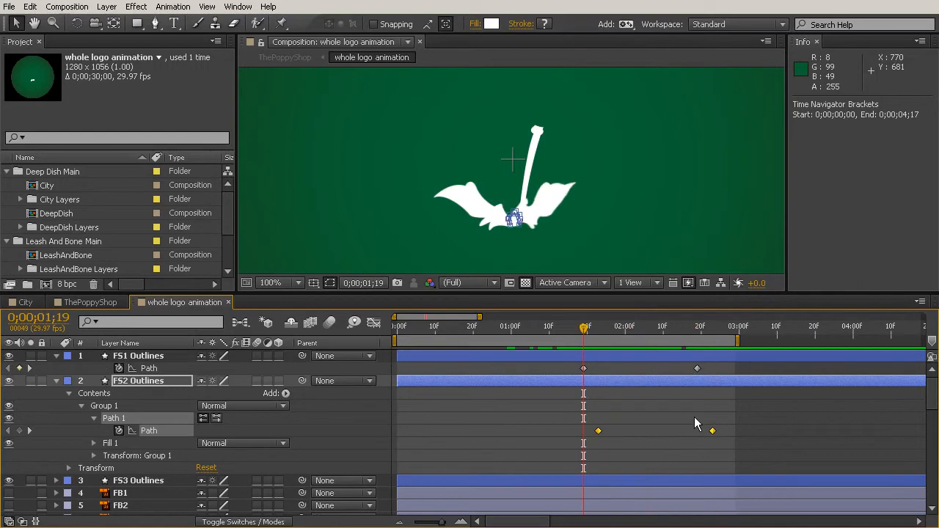
pyautogui.press('pagedown')
pyautogui.press('pagedown')
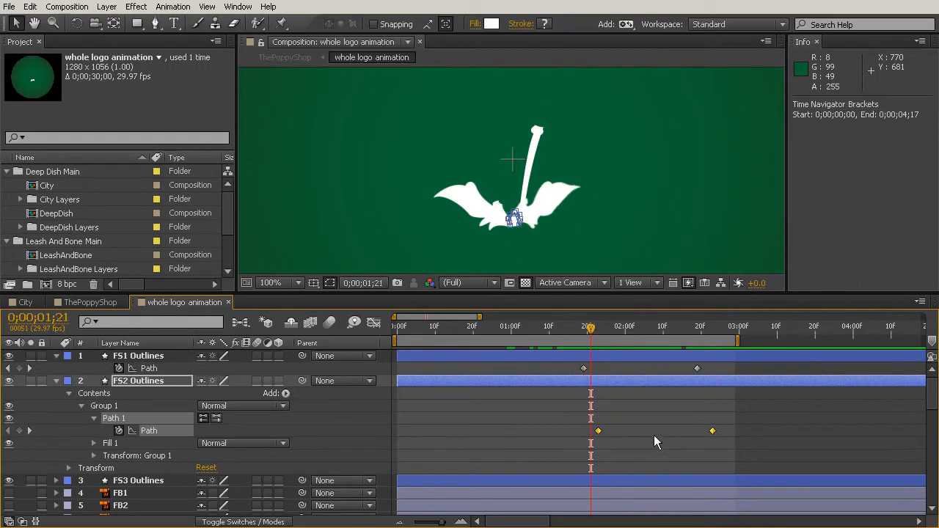
pyautogui.moveTo(599, 433); pyautogui.dragTo(591, 432)
pyautogui.click(572, 334)
pyautogui.press('space')
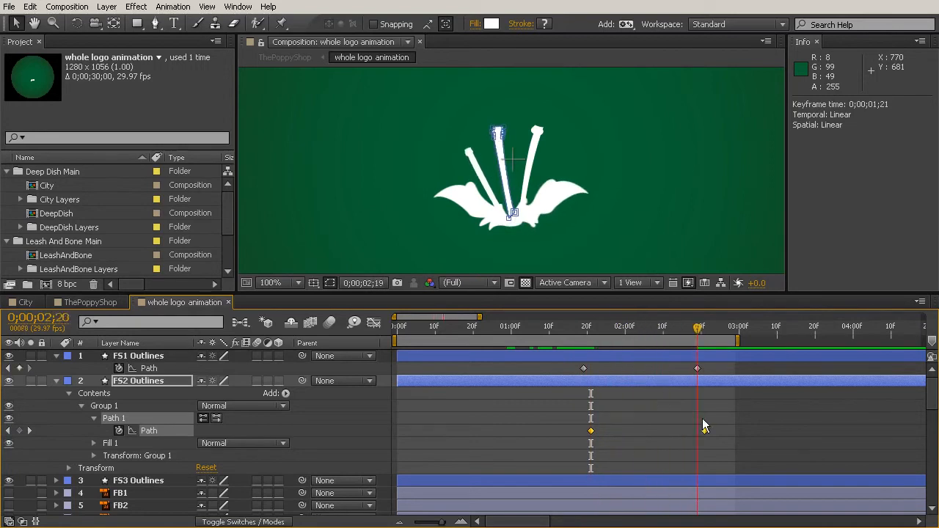